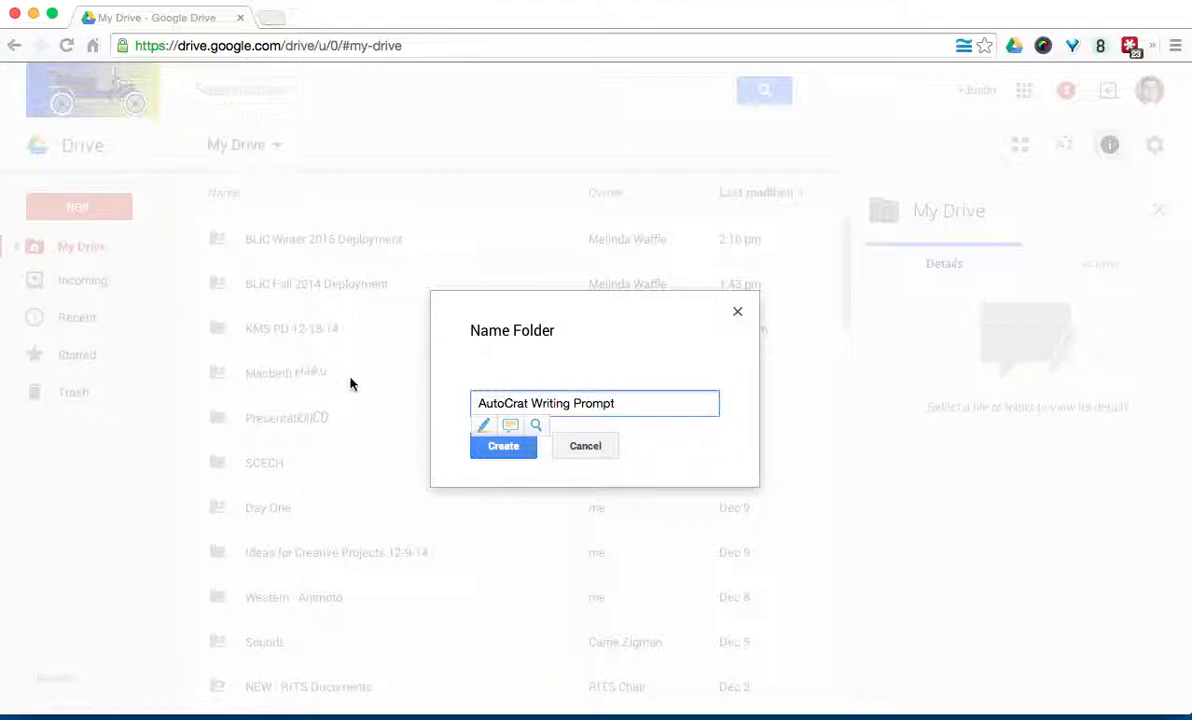
Step: Create the AutoCrat Writing Prompt folder, open it, and start a new blank Google Doc there
click(488, 446)
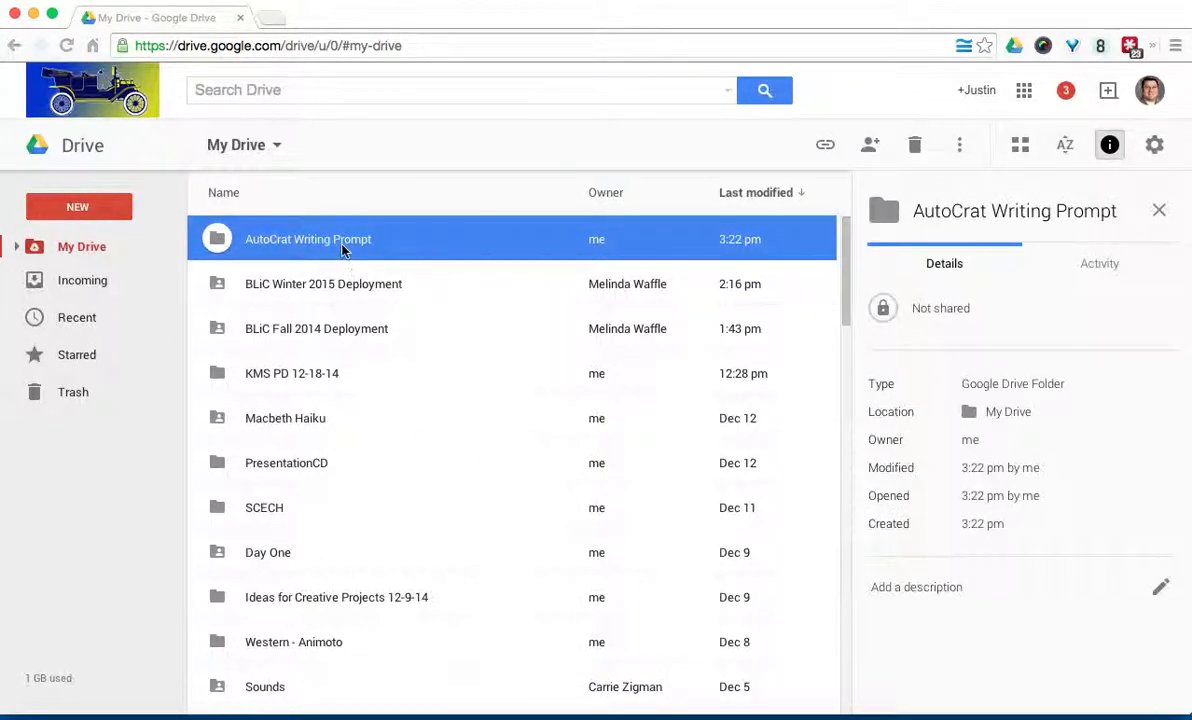
double_click(341, 249)
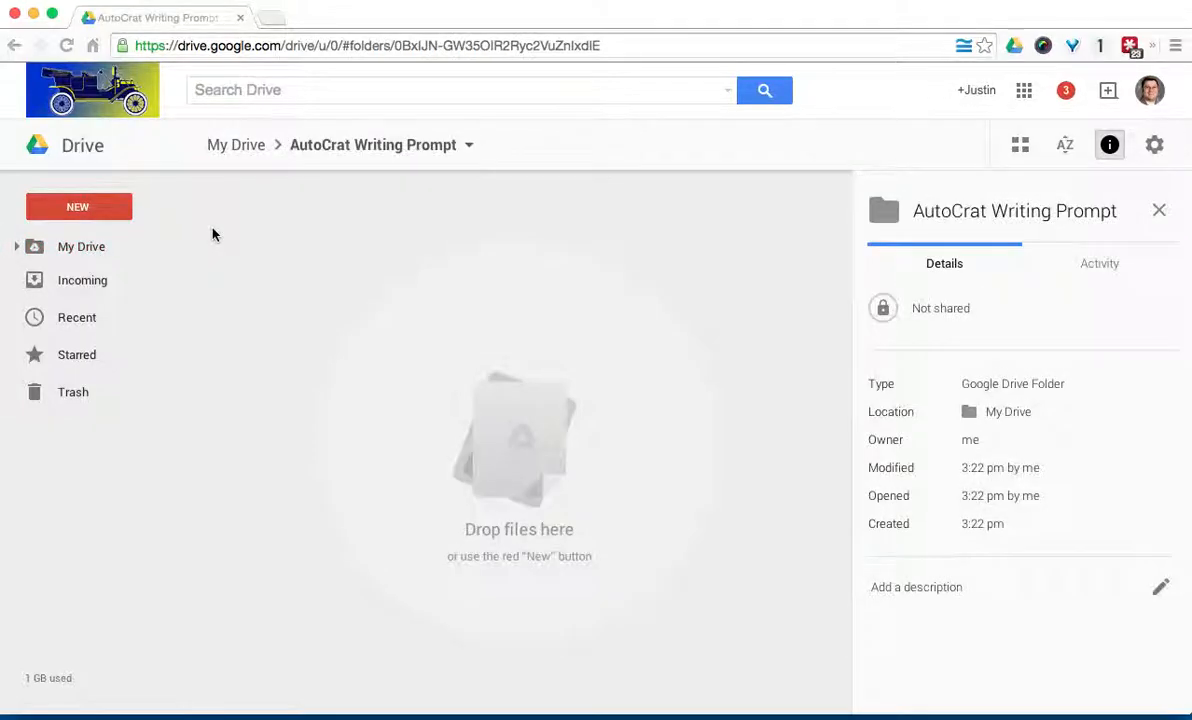
click(109, 209)
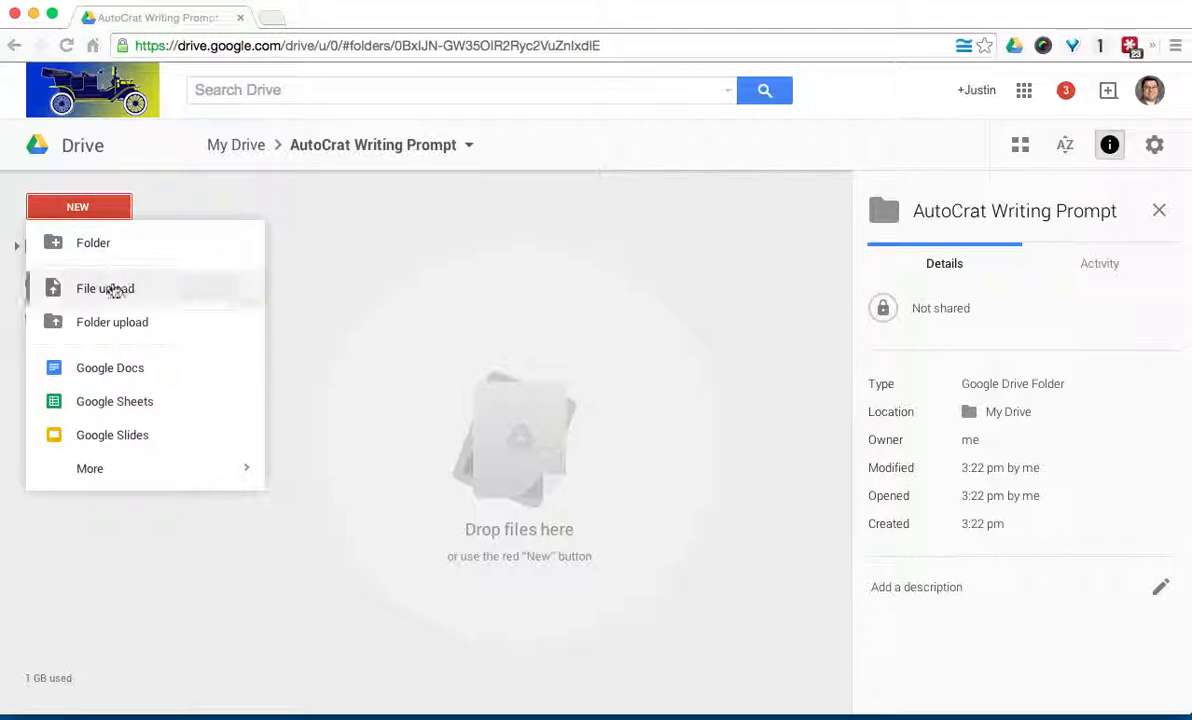
click(116, 376)
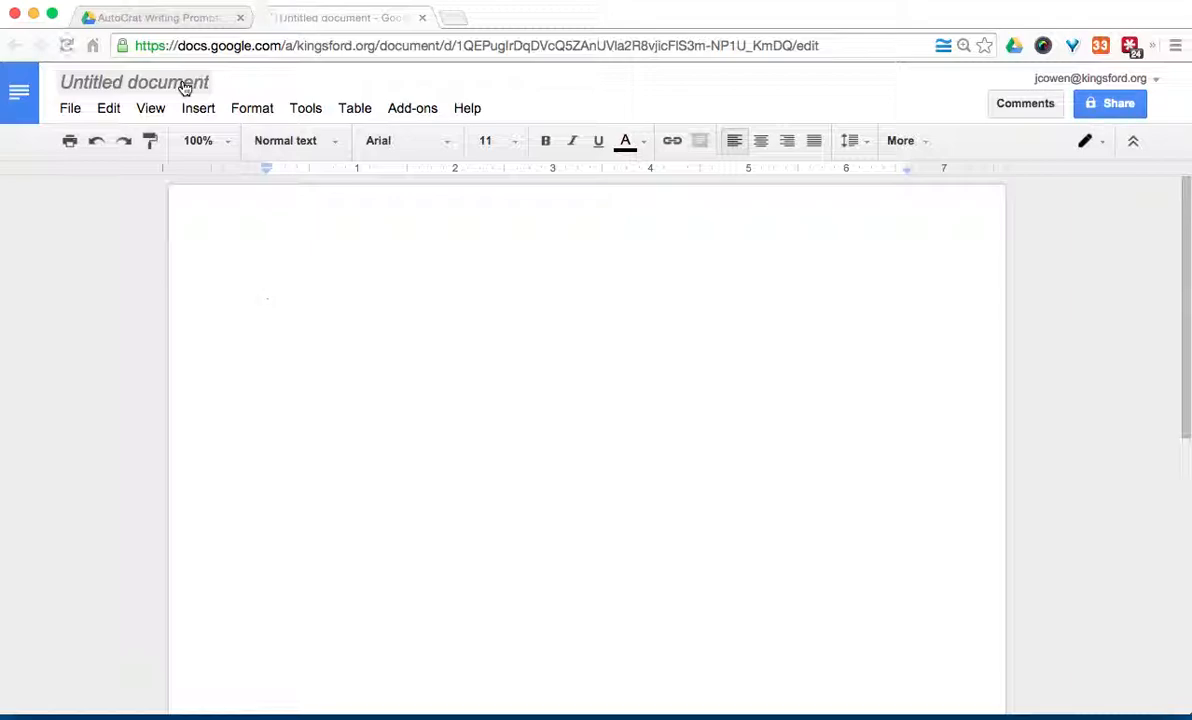
Step: Rename the untitled document to 'Writing Prompt'
click(184, 88)
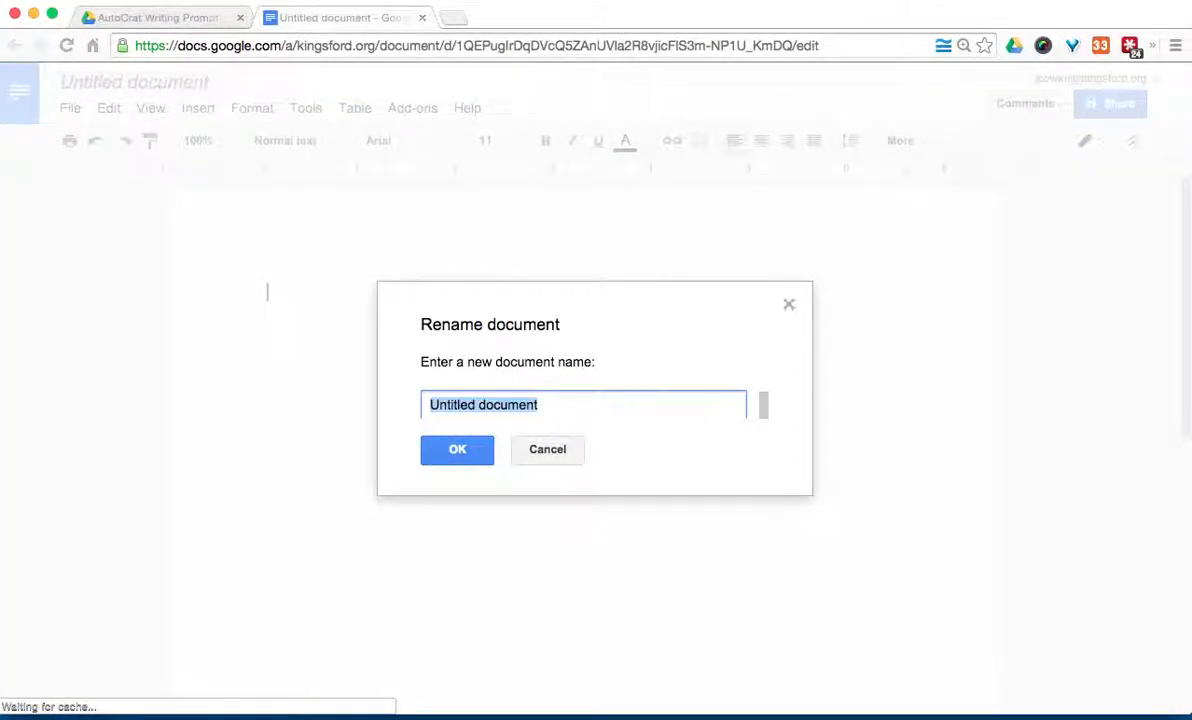
text(Wiriting)
text(riting Prom)
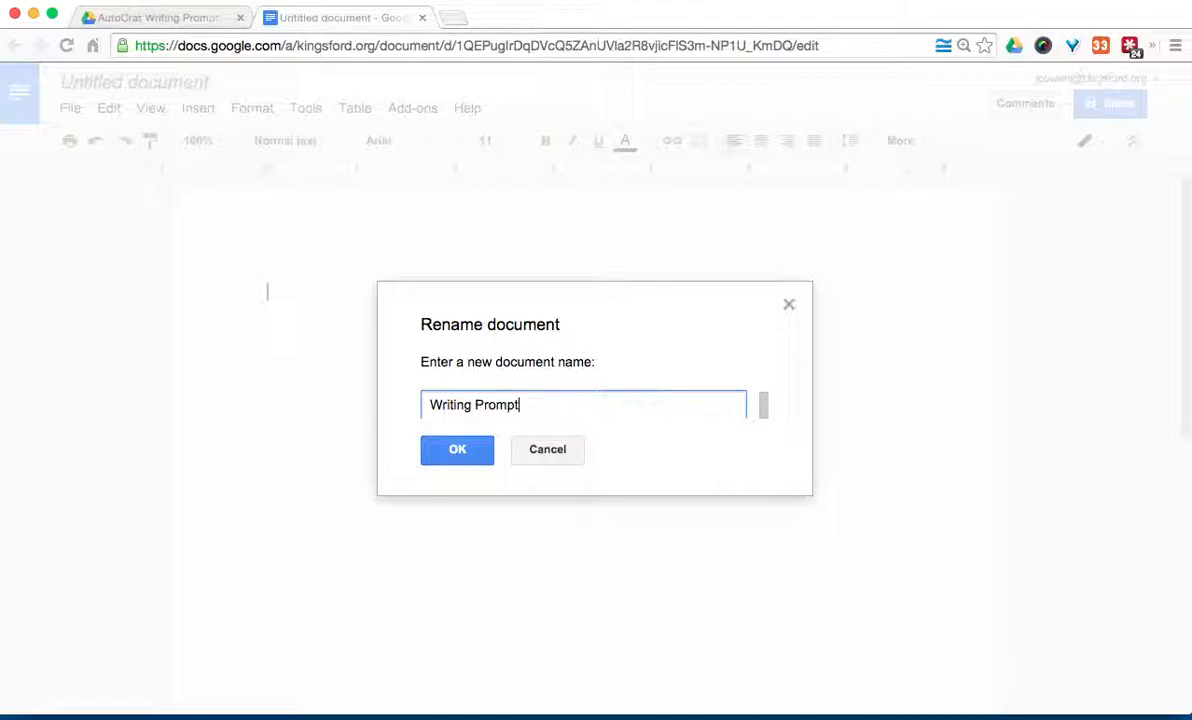
click(455, 447)
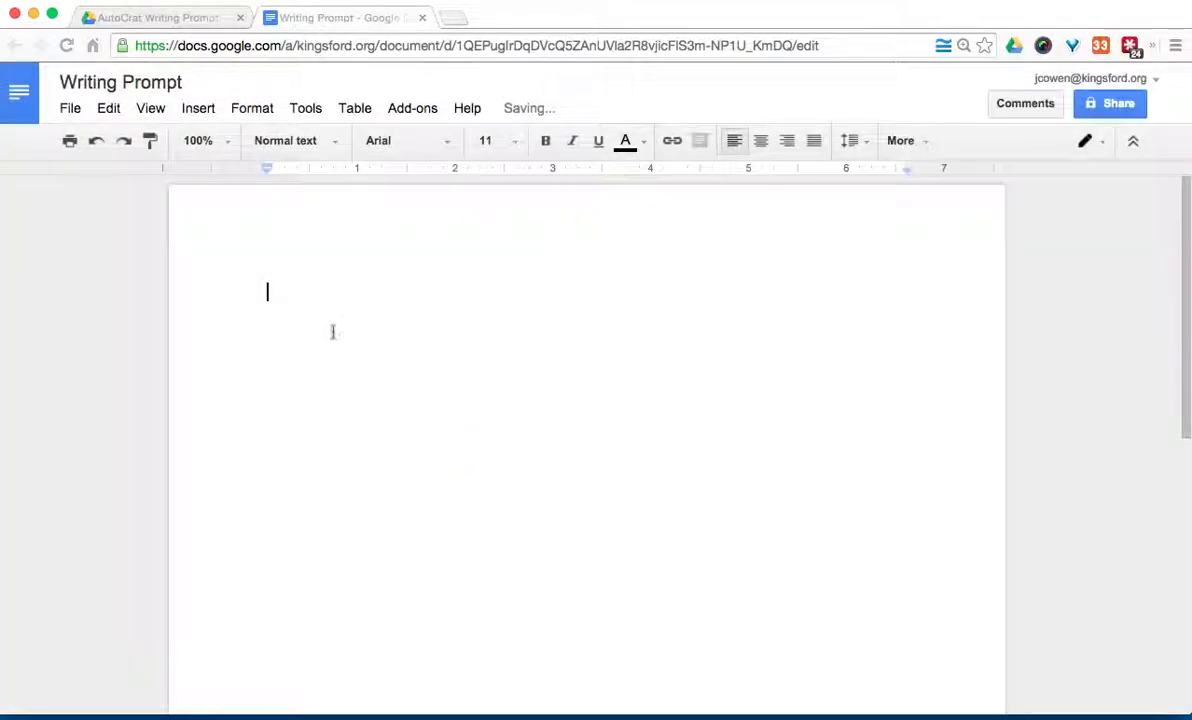
Step: Type the stormy-night story template using the <<FIRST>>, <<APPLIANCE>> and <<rest of story>> tags
text(Hello , my name is )
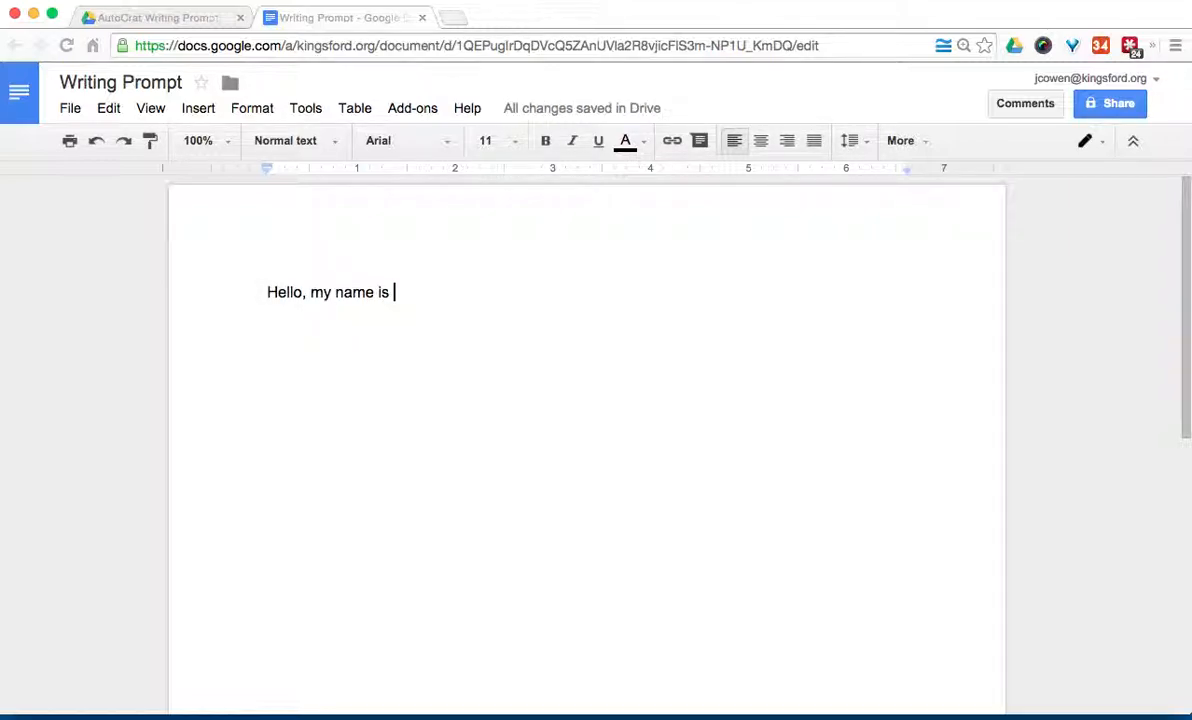
text(<<FIRST>>)
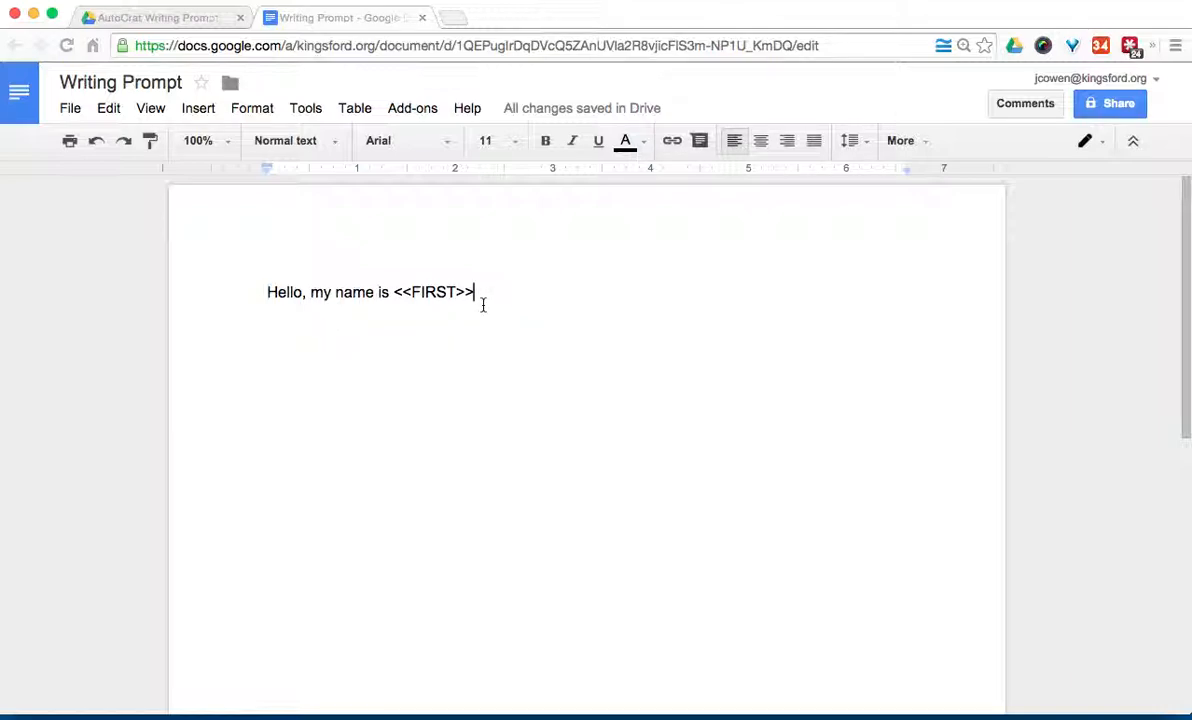
text(. )
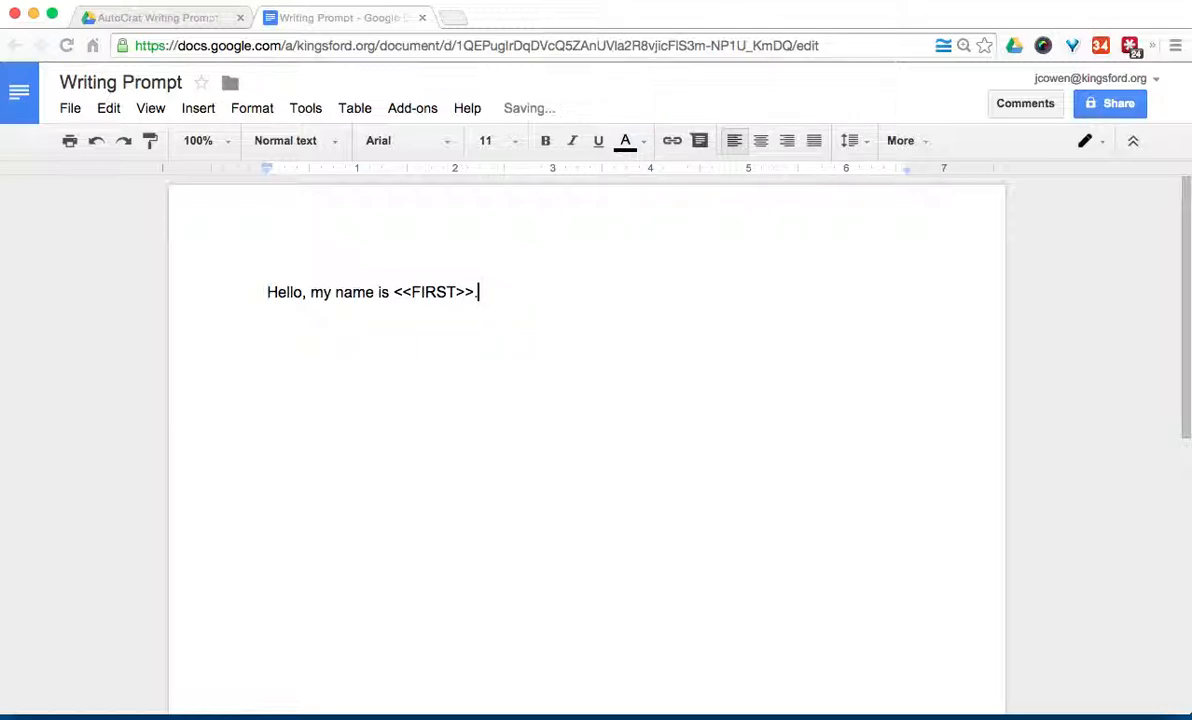
text(On a dark and stormy )
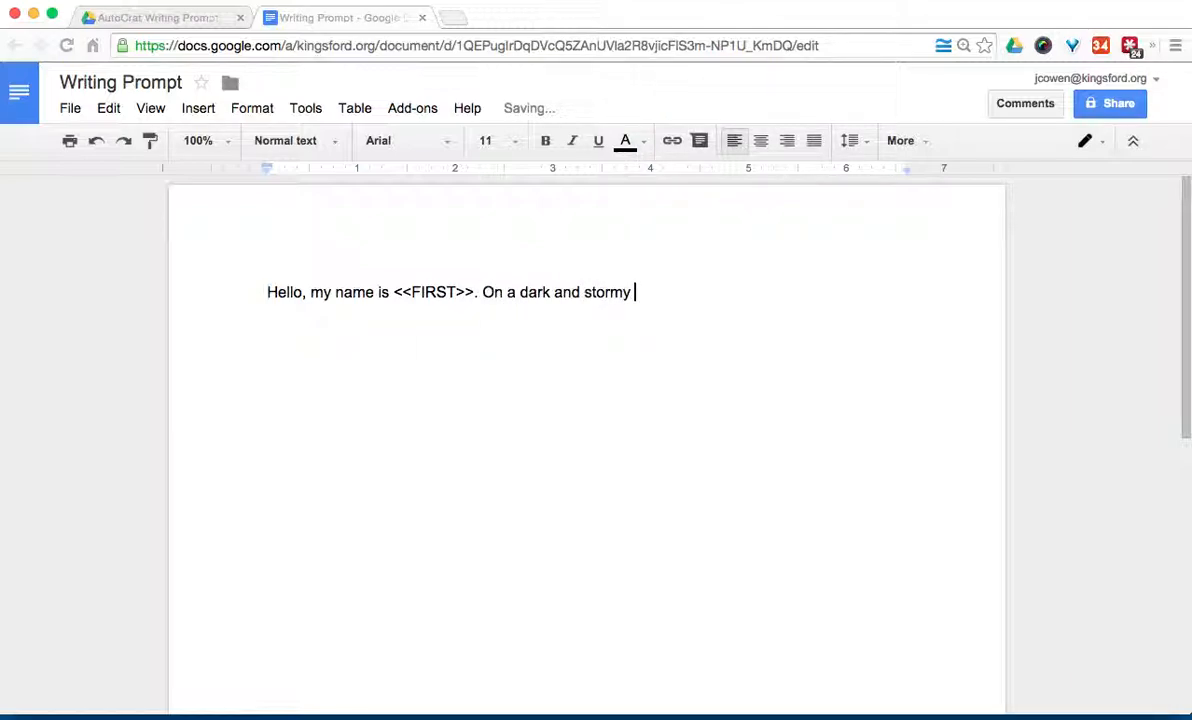
text(night, I travel)
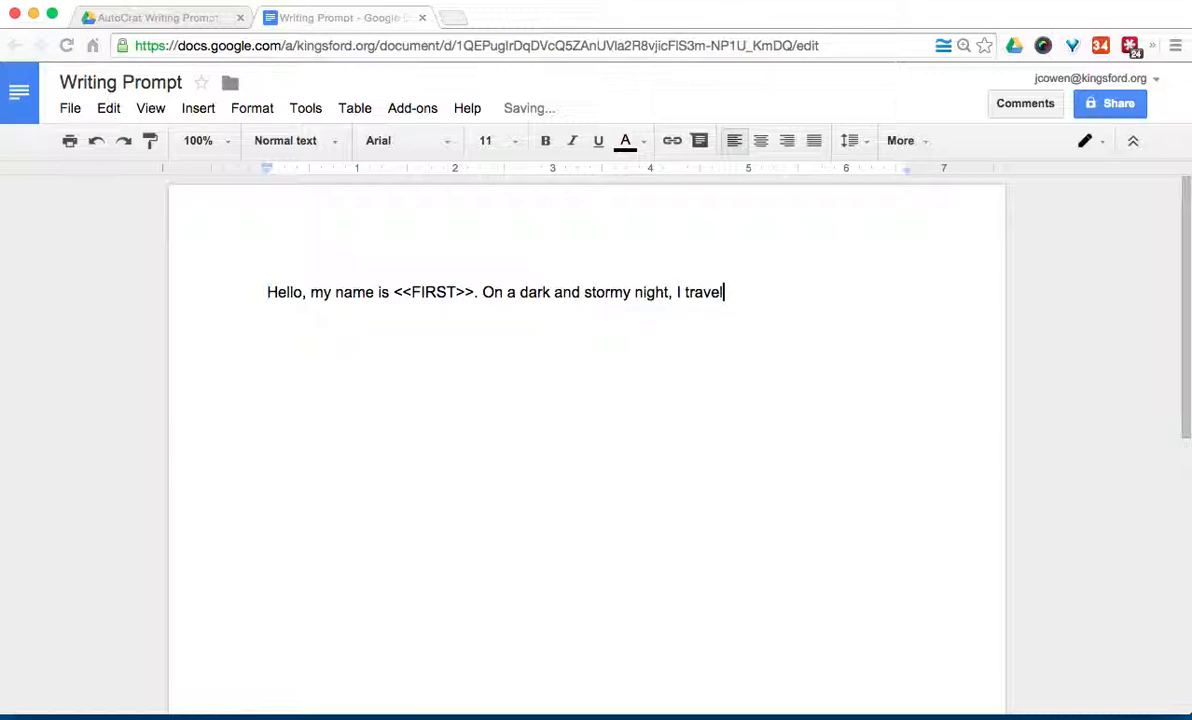
text(ed to the <<APPLIAN)
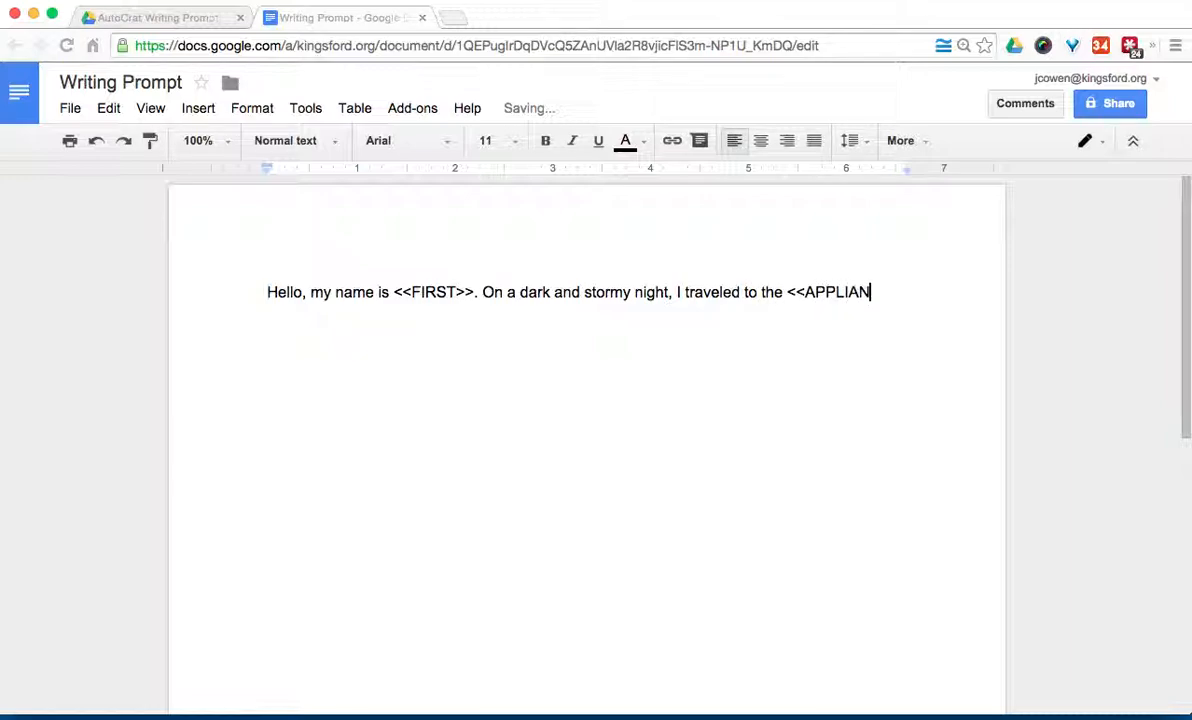
text(CE>> and)
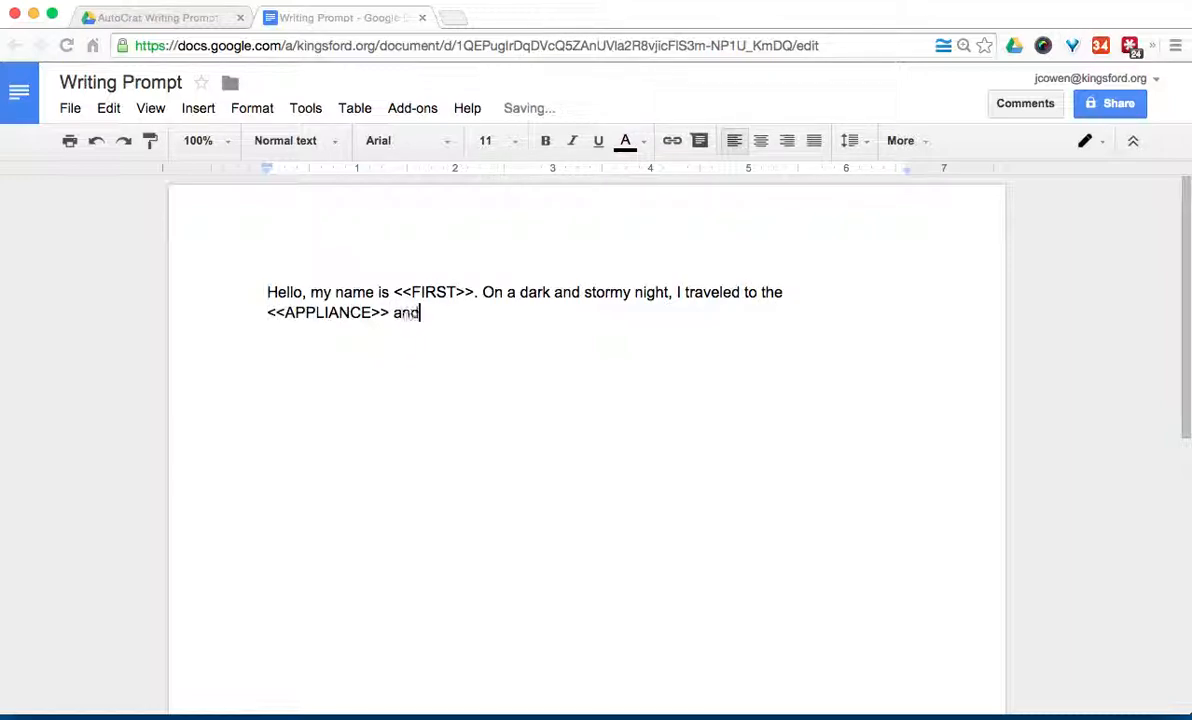
text( found )
text(a <<<<)
key(BackSpace)
key(BackSpace)
text(rest of )
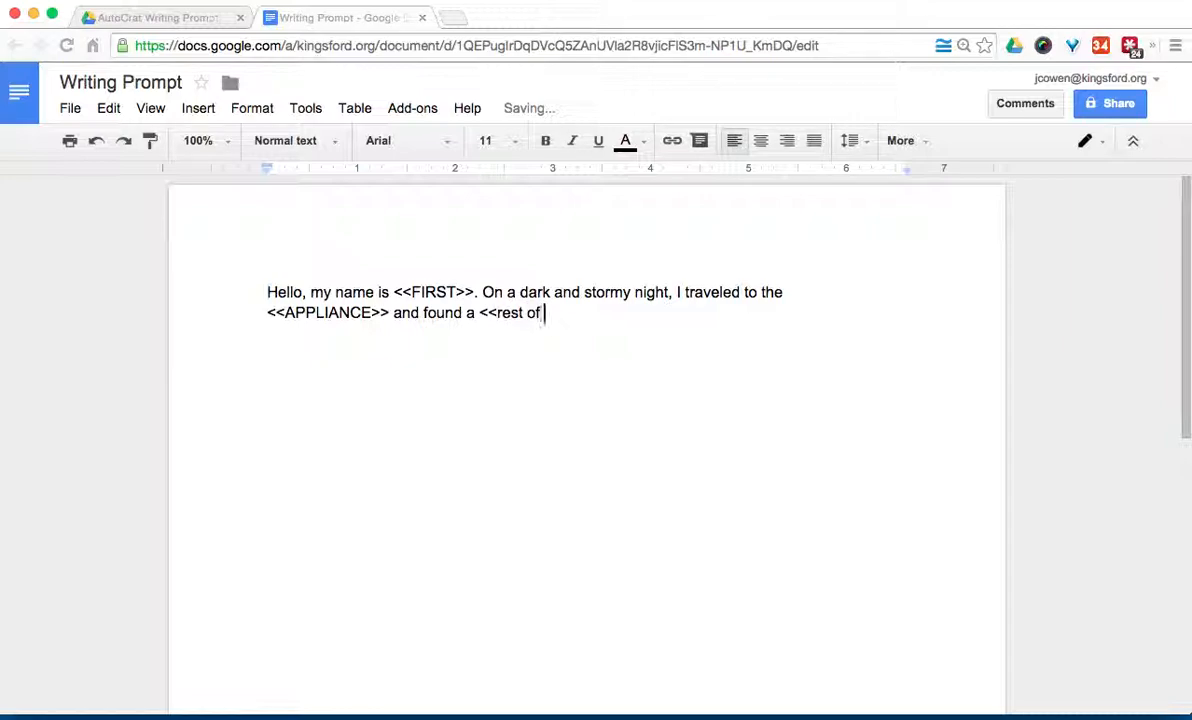
text(story>>>)
key(BackSpace)
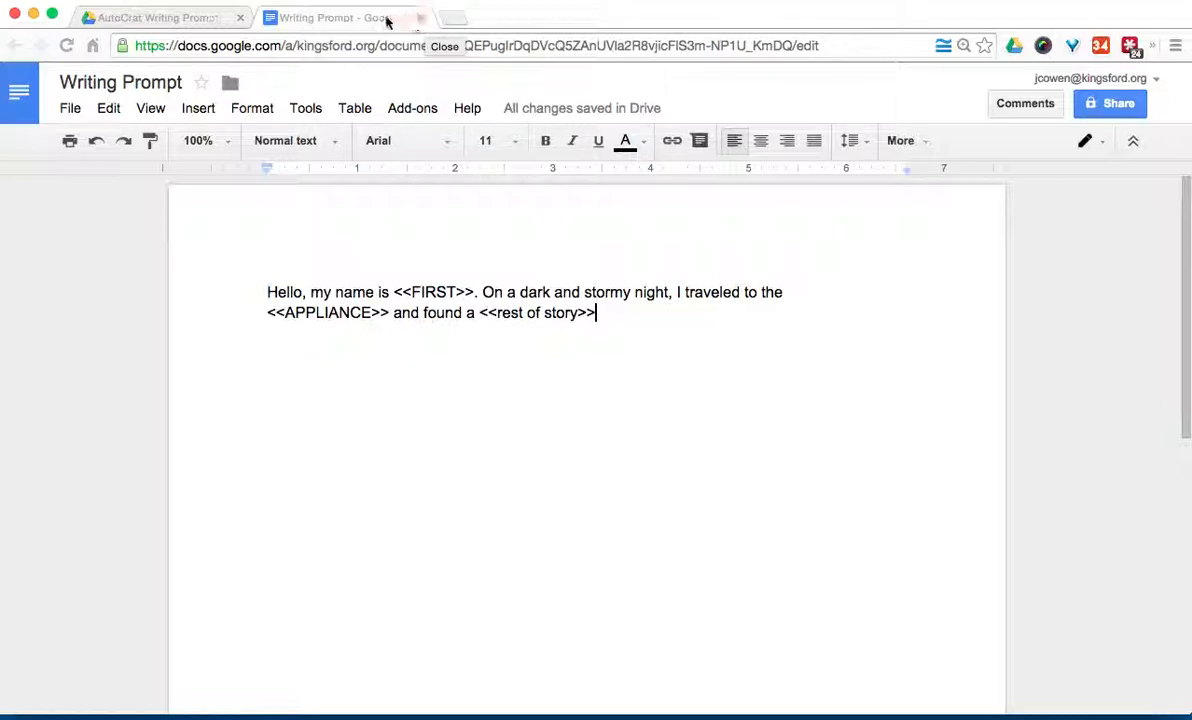
Step: Move the Writing Prompt doc into its own minimized window and create a new Google Form in the folder
drag(381, 21, 519, 102)
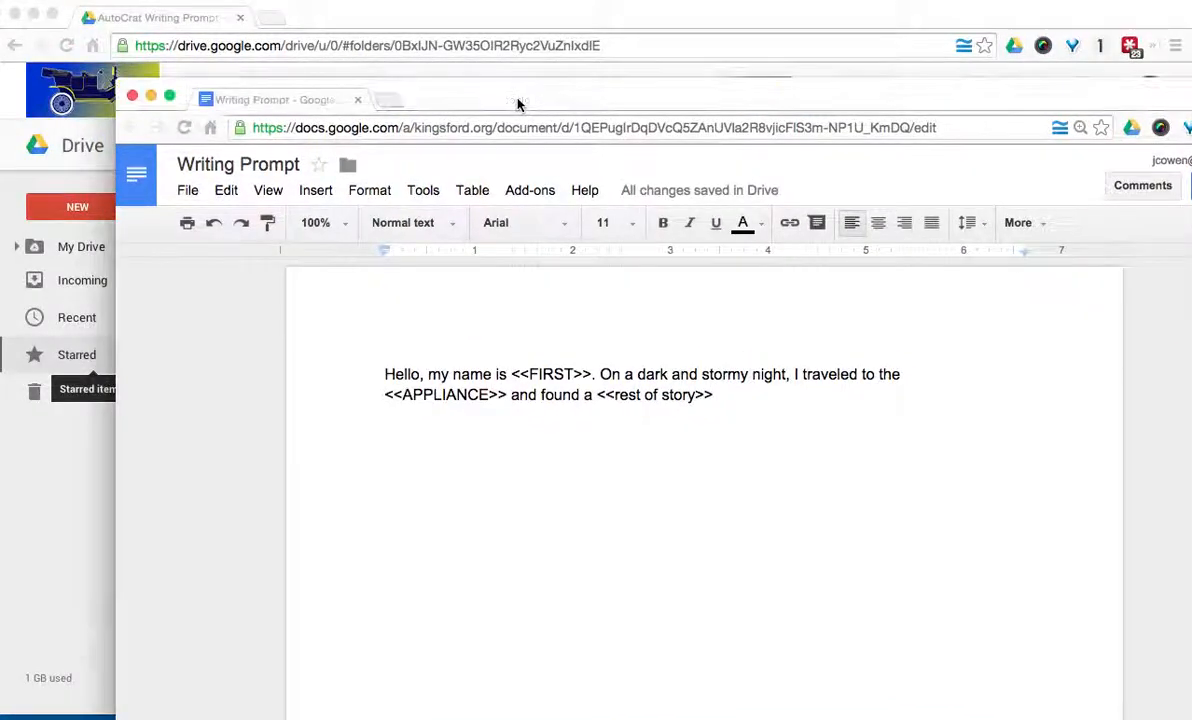
click(151, 97)
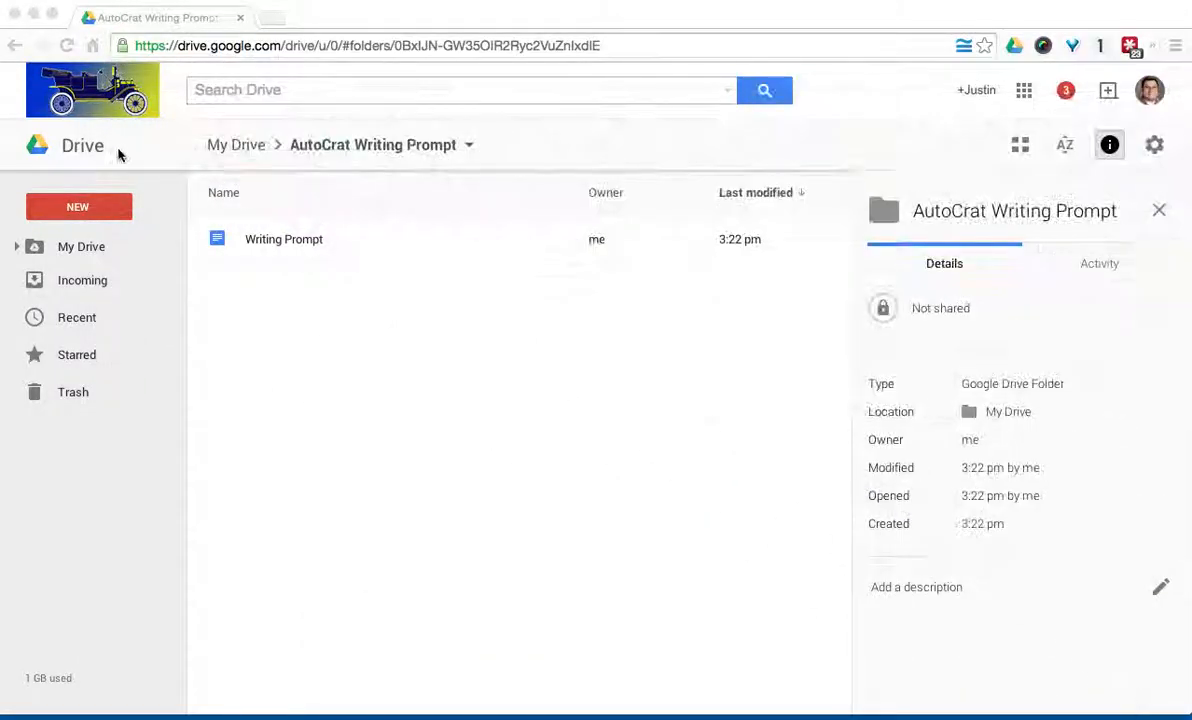
click(104, 204)
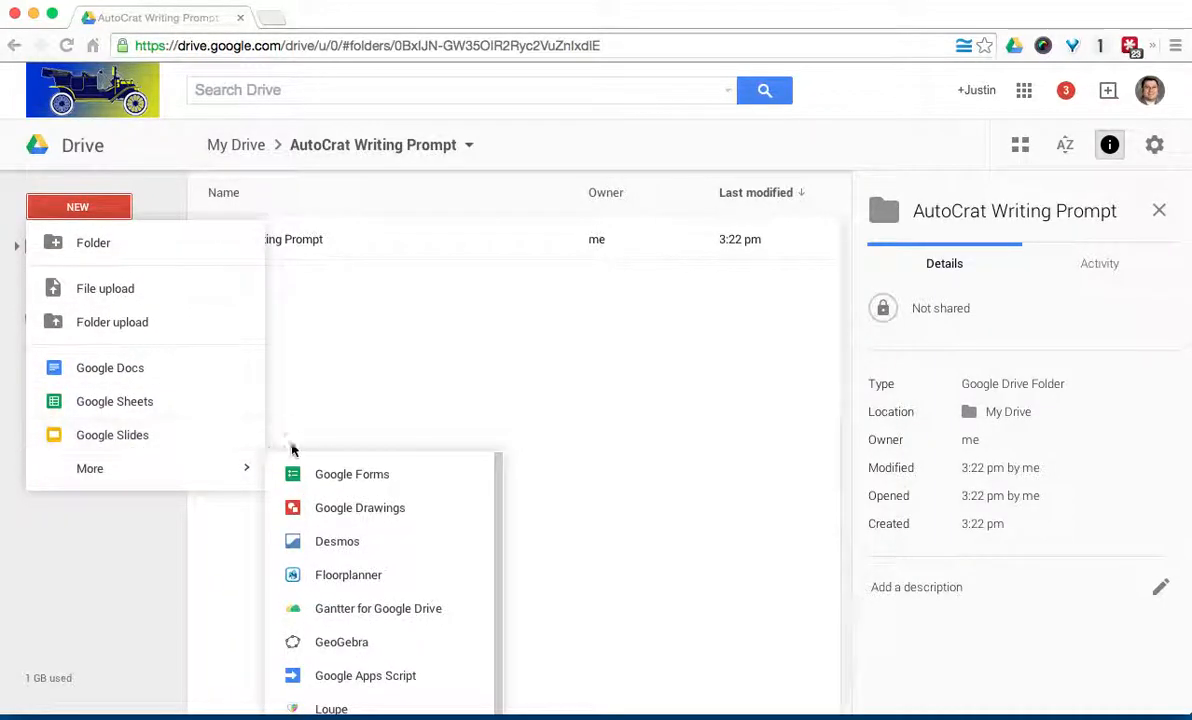
mouse_move(240, 470)
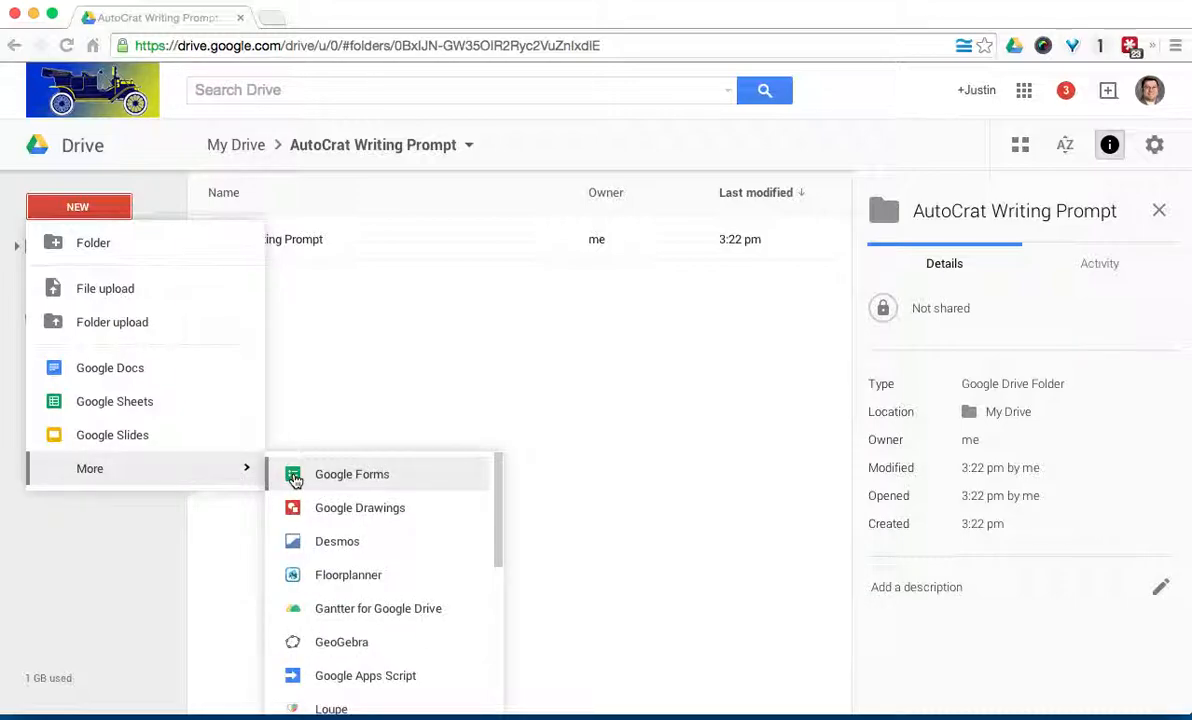
click(295, 478)
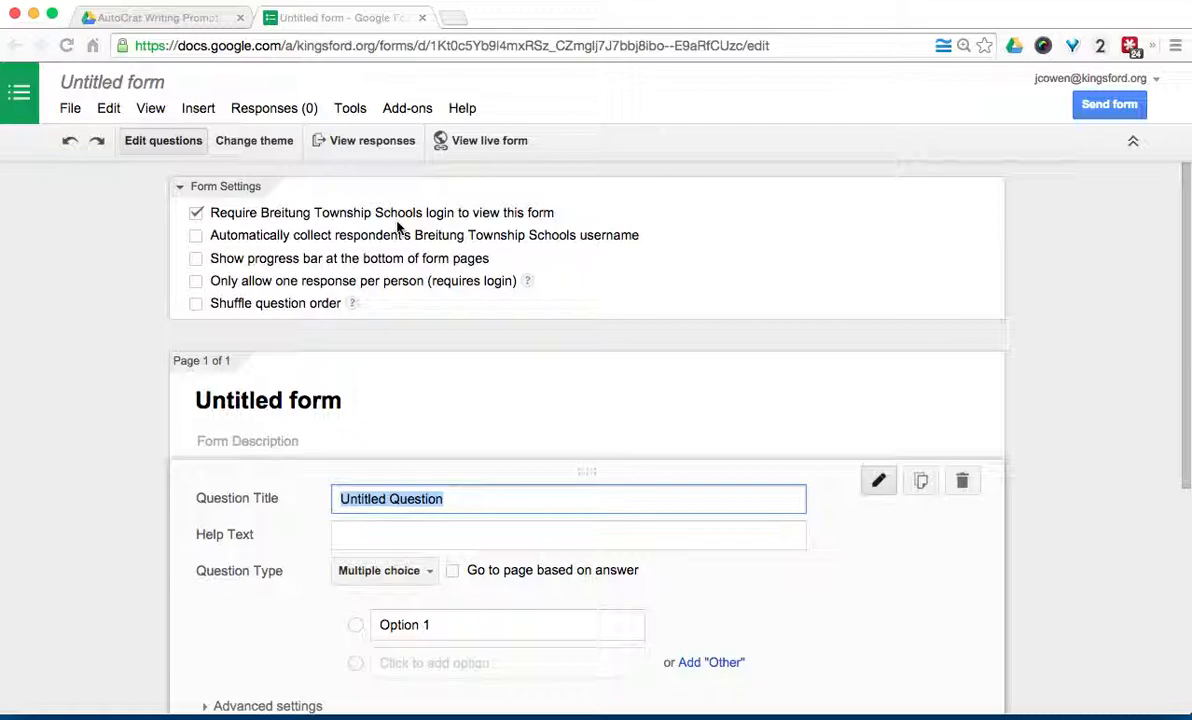
Step: Turn on automatic username collection and title the form 'Writing Prompt #18'
click(196, 236)
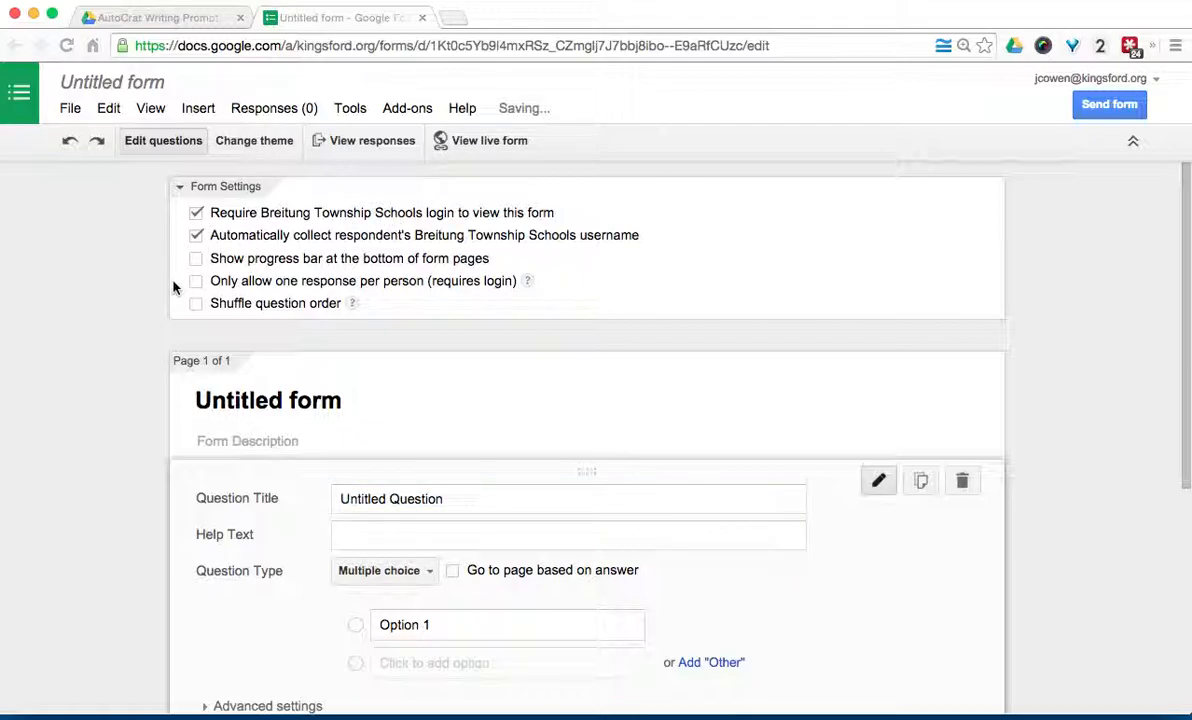
scroll(176, 286, down, 1)
click(240, 335)
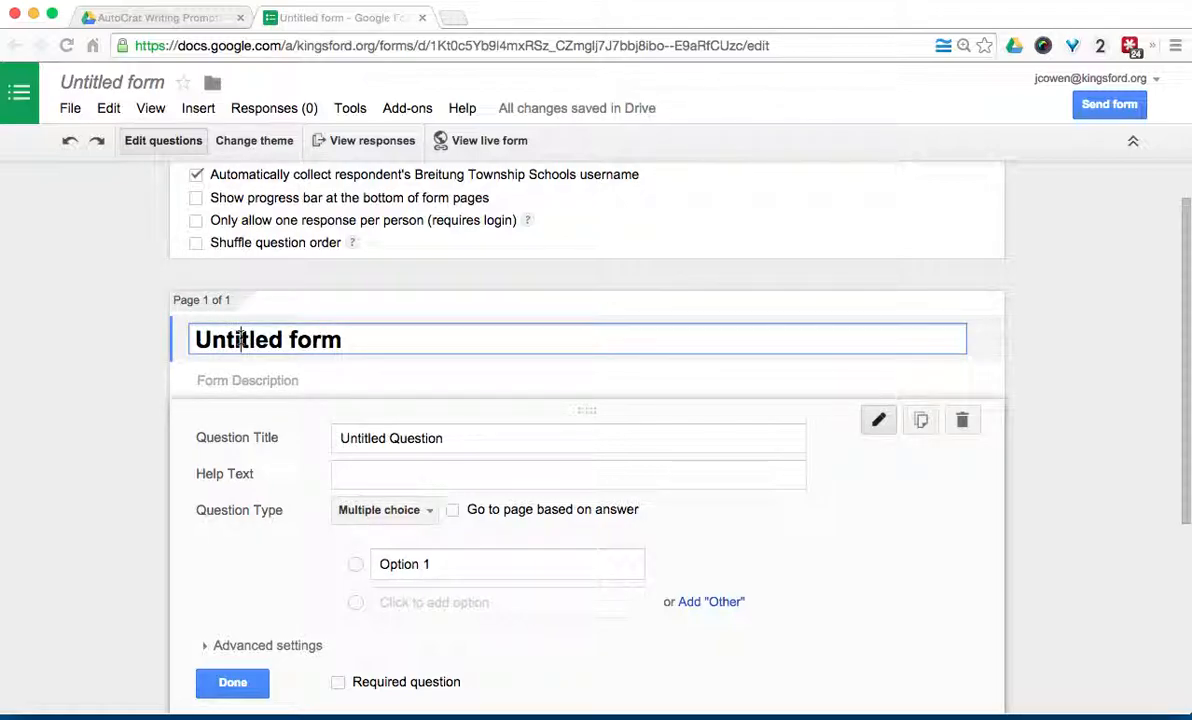
text(Wr)
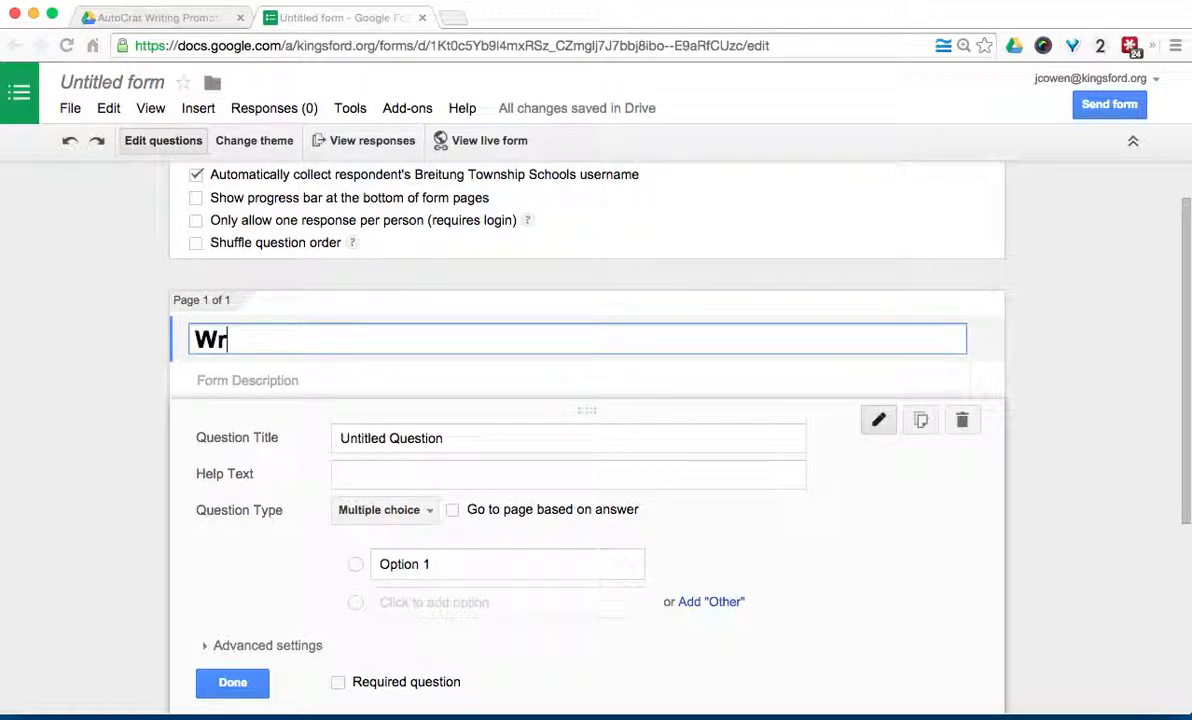
text(iting Prompt #)
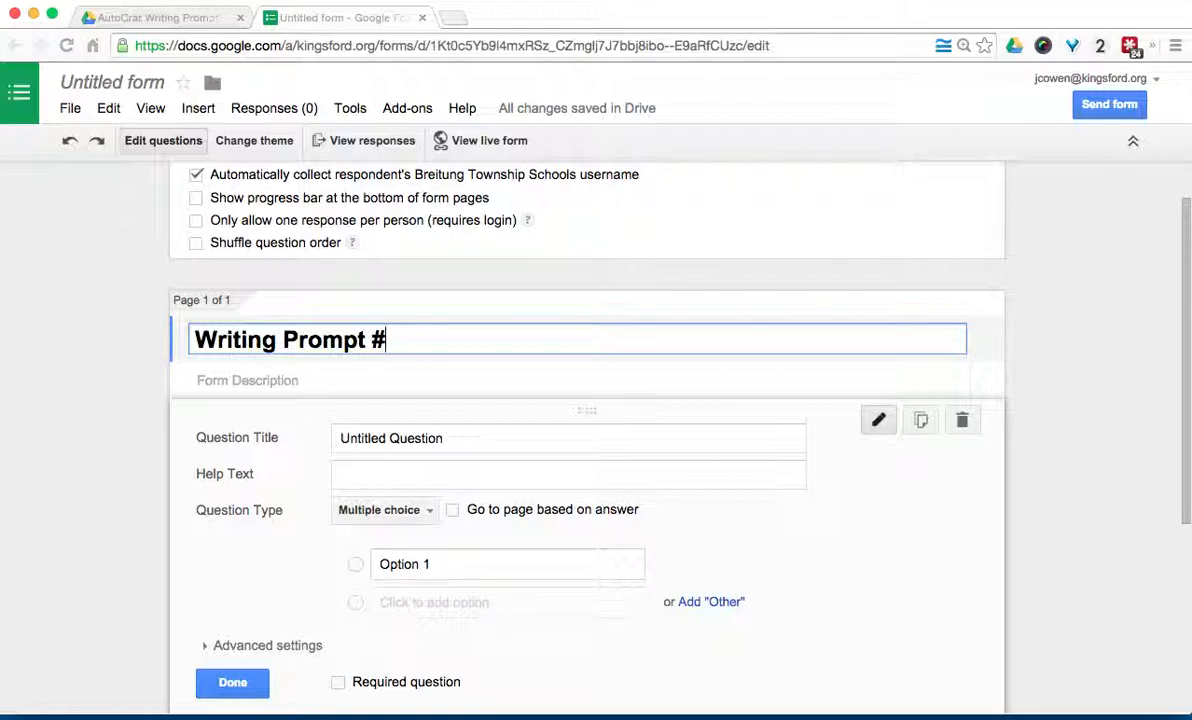
text(18)
Step: Make the first question a required short-answer 'First Name' question, then add another question
scroll(245, 340, down, 2)
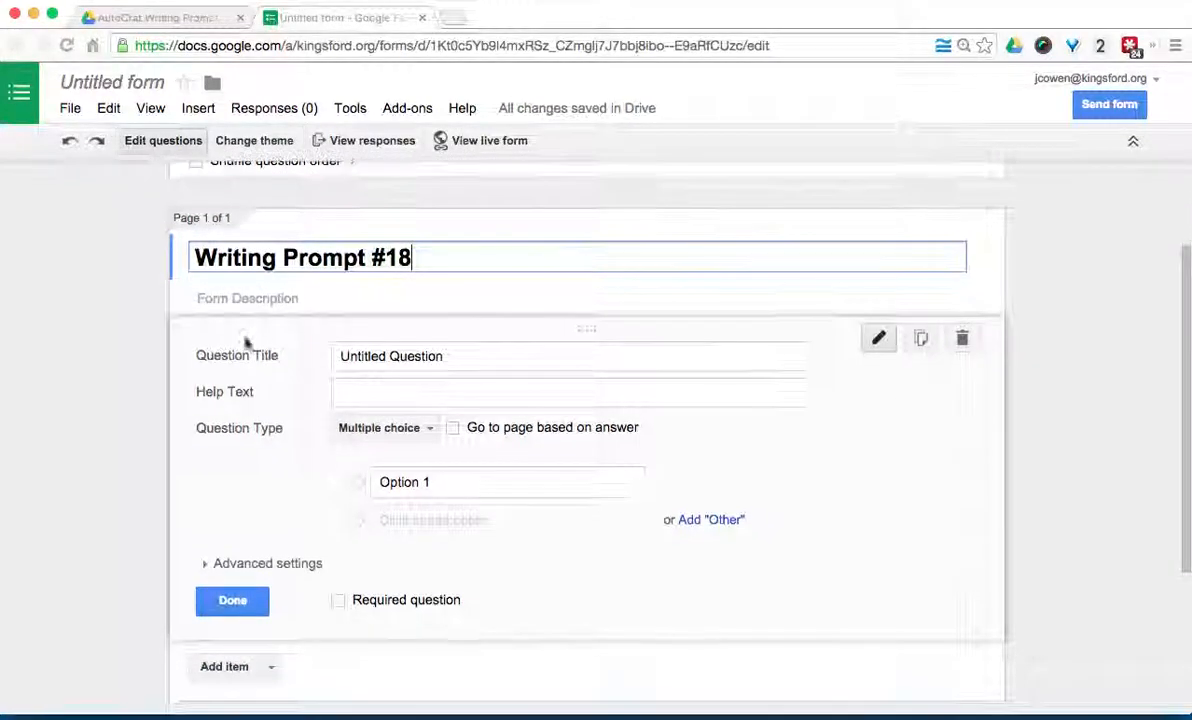
double_click(418, 357)
triple_click(424, 362)
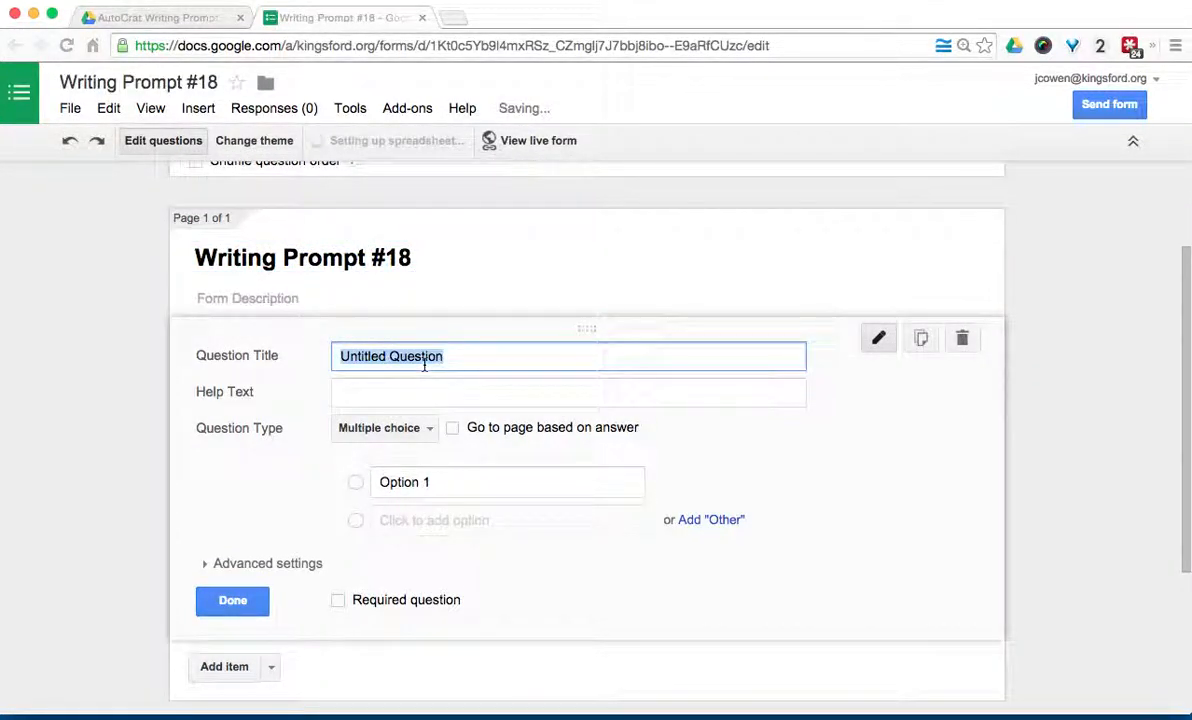
text(First NAm)
key(BackSpace)
key(BackSpace)
text(ame)
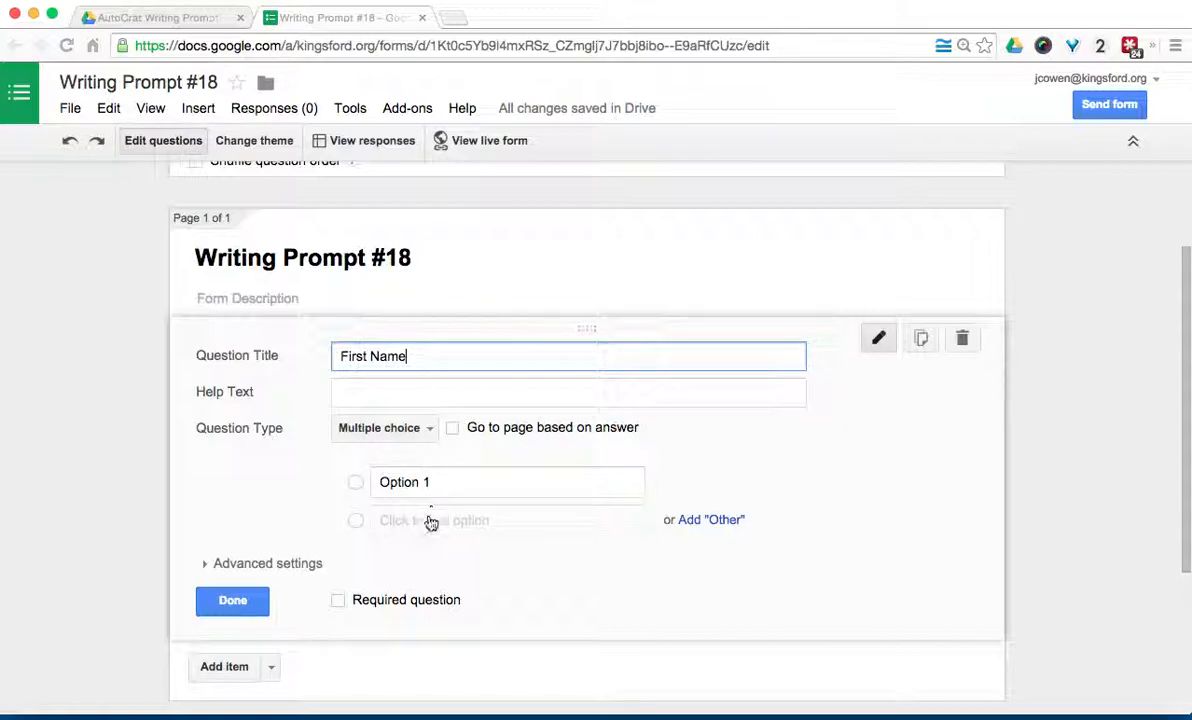
click(403, 432)
click(394, 378)
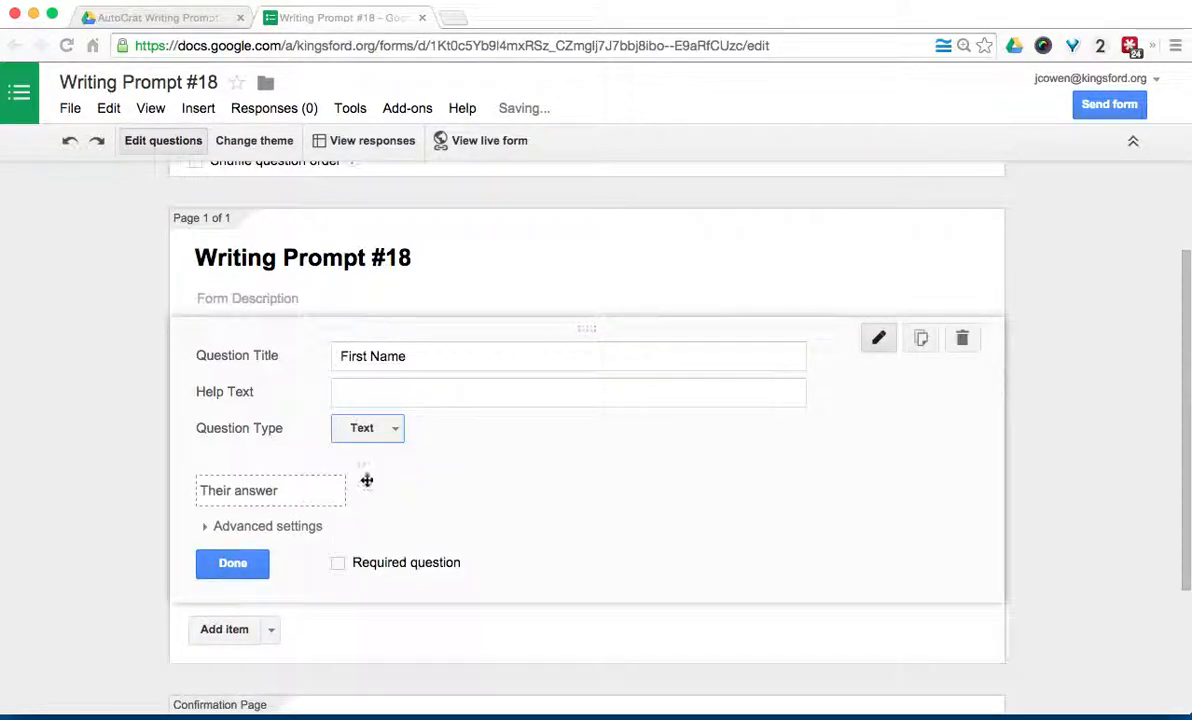
click(339, 565)
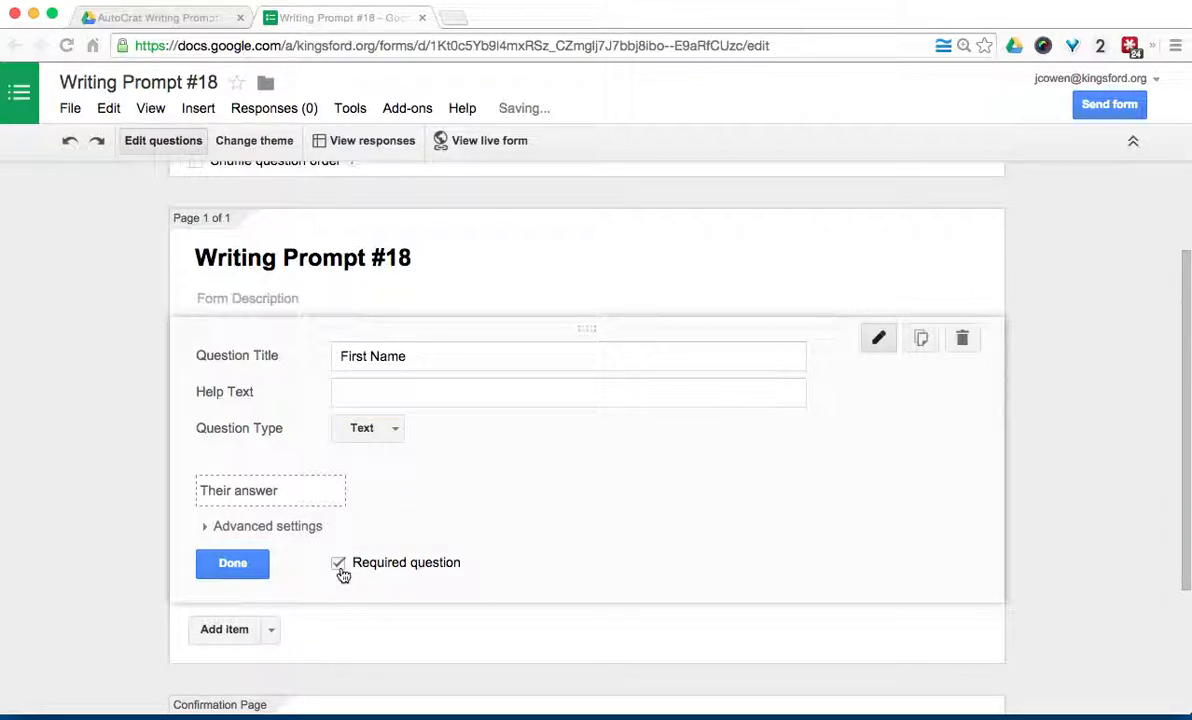
click(222, 570)
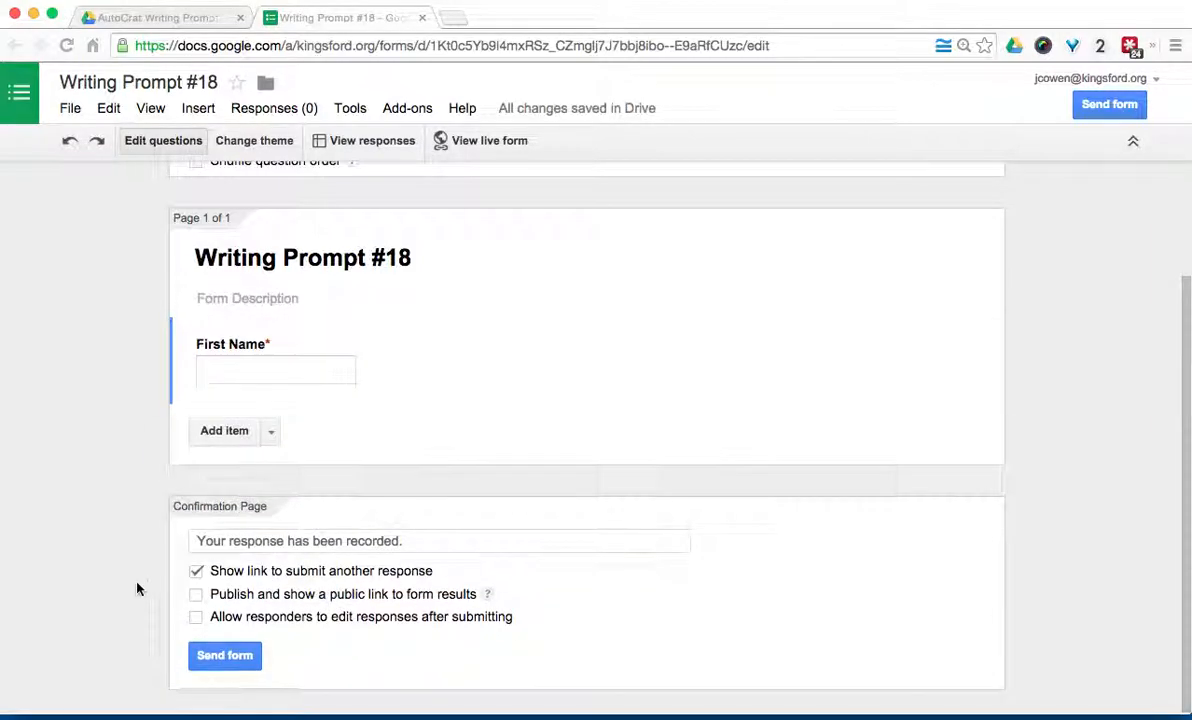
click(224, 434)
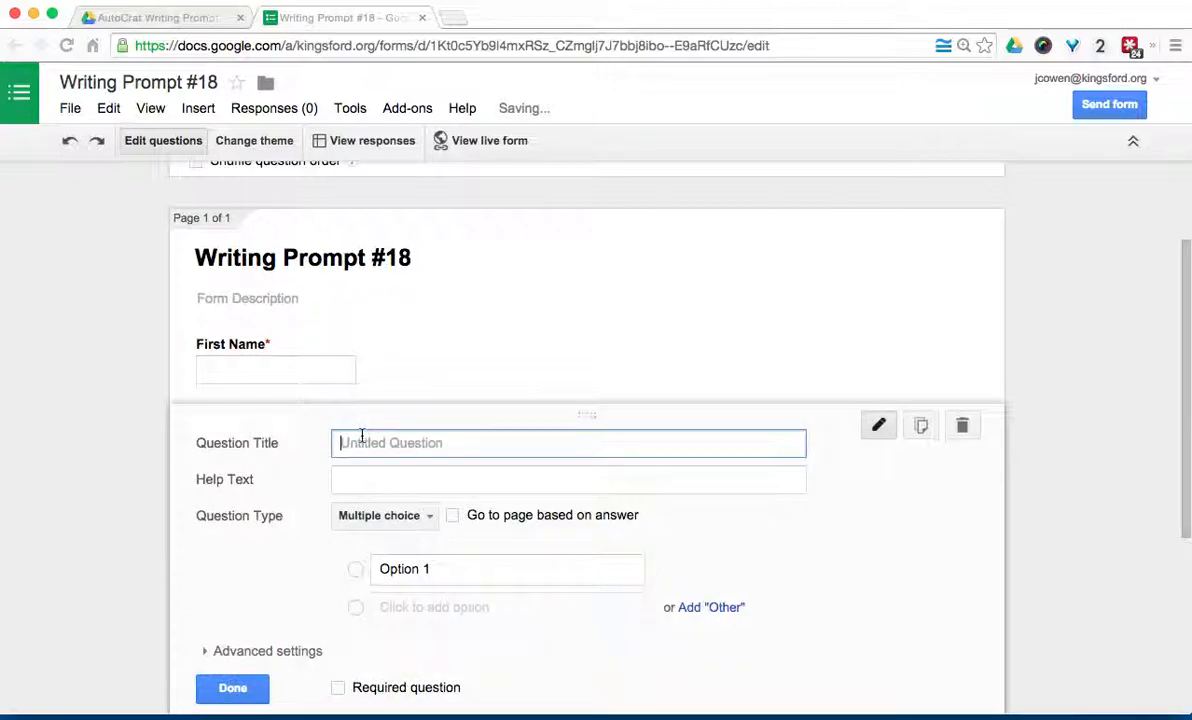
Step: Title the new question 'Name your favorite appliance?' and keep it as multiple choice
text(W)
key(BackSpace)
text(Name your favorite appliance?)
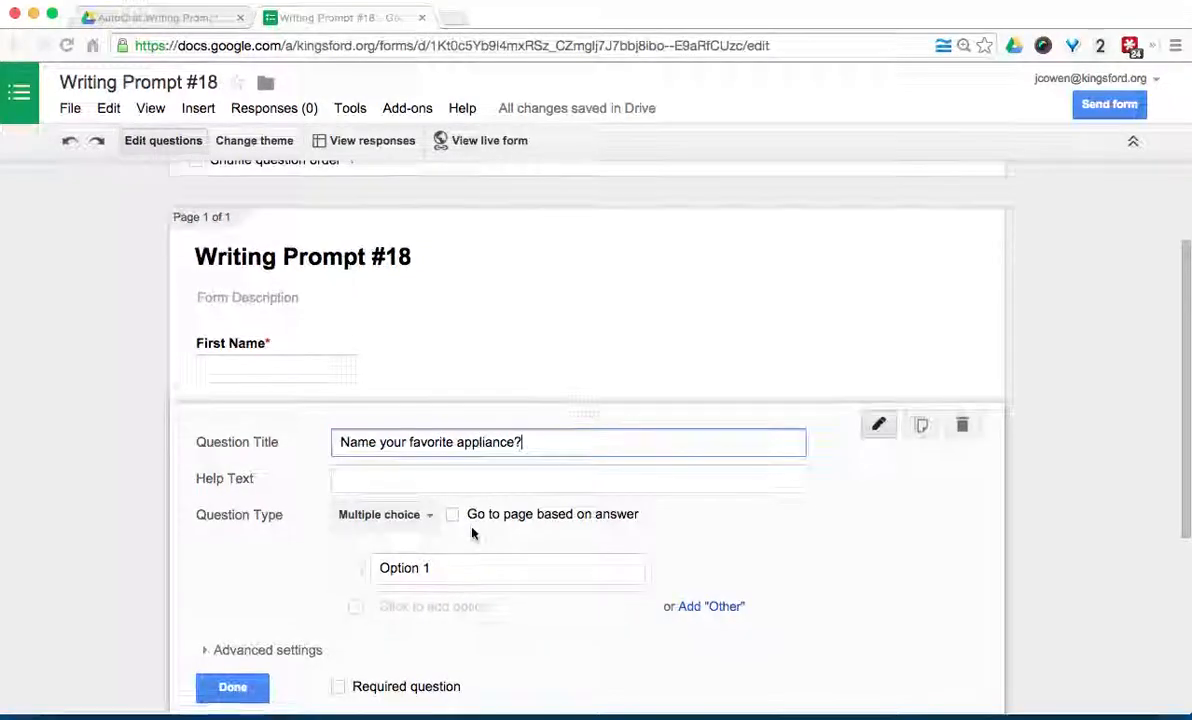
scroll(474, 533, down, 1)
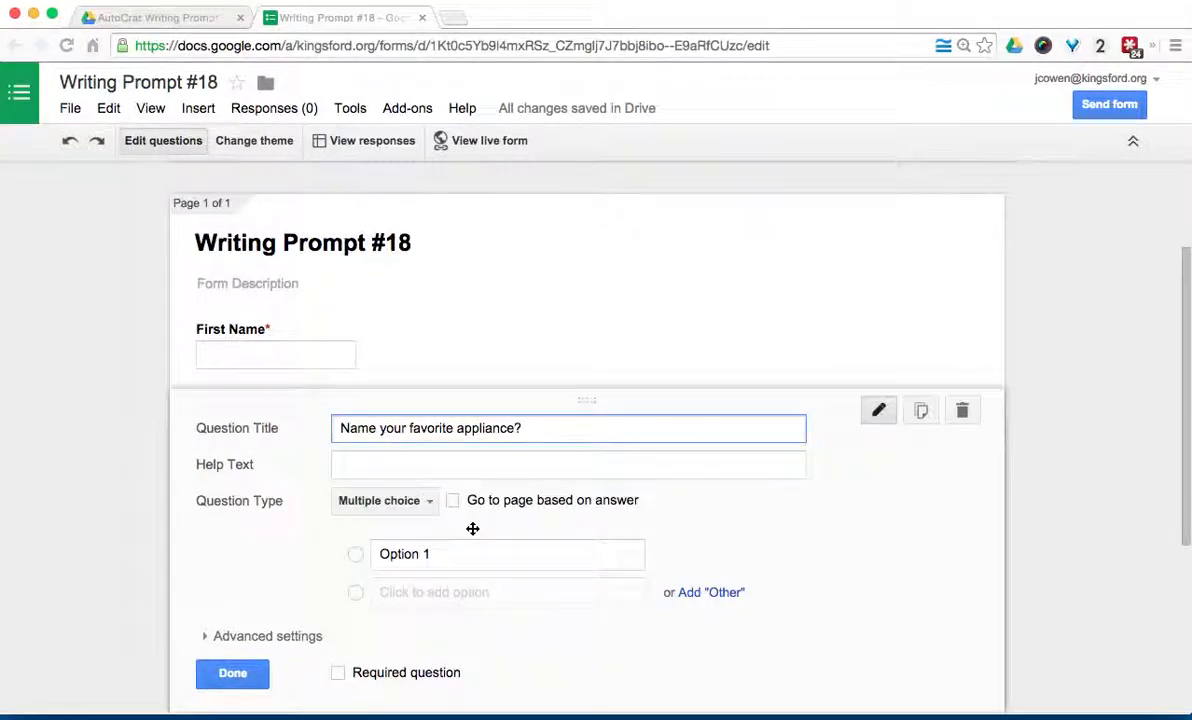
click(412, 500)
click(412, 451)
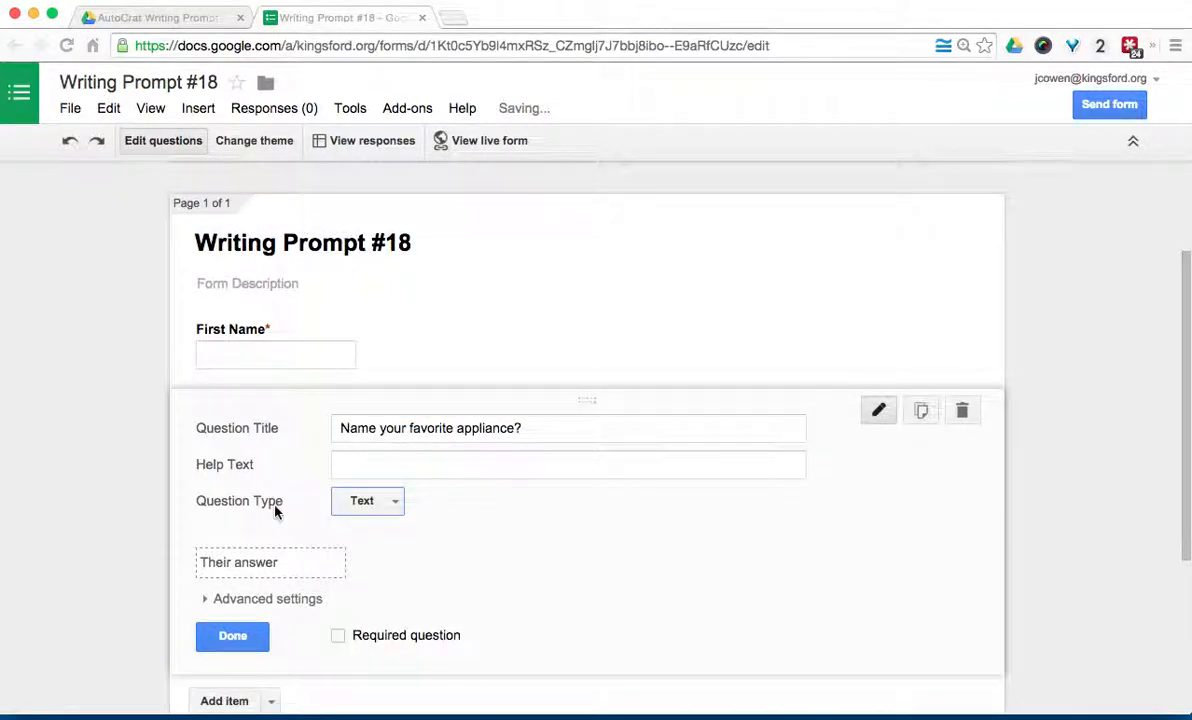
scroll(274, 510, down, 2)
click(352, 468)
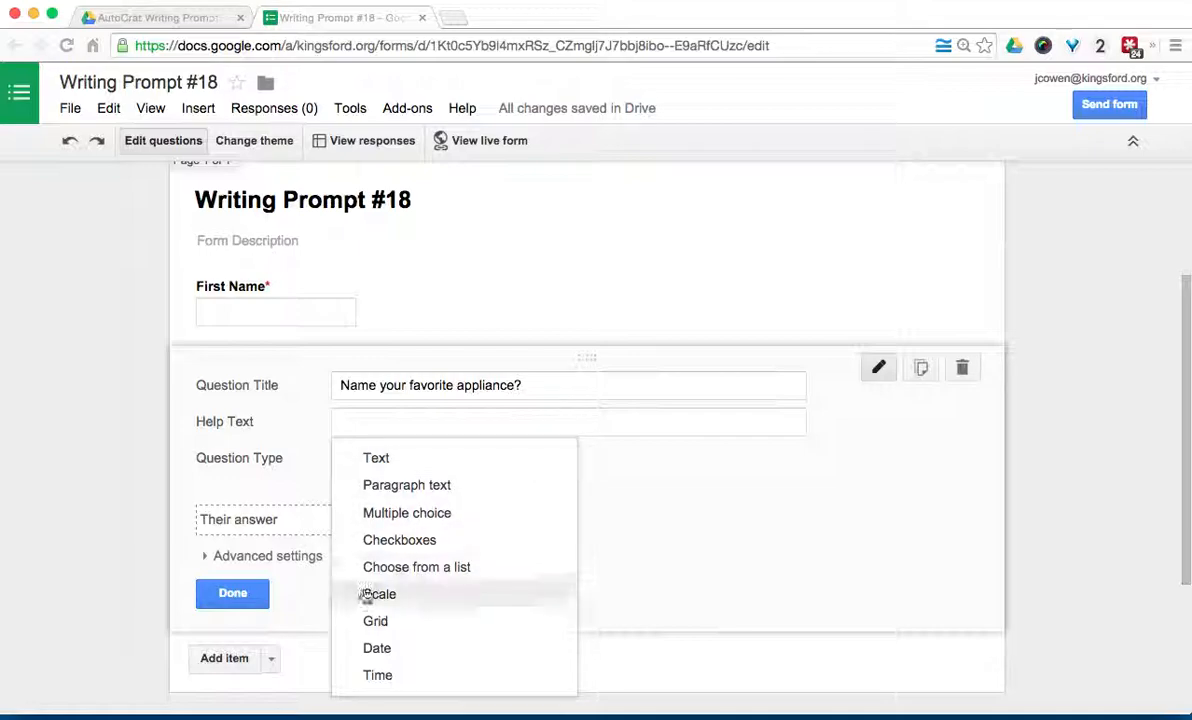
click(397, 513)
Step: Enter the choices Toaster, Stove and Washing Machine and make the question required
click(425, 512)
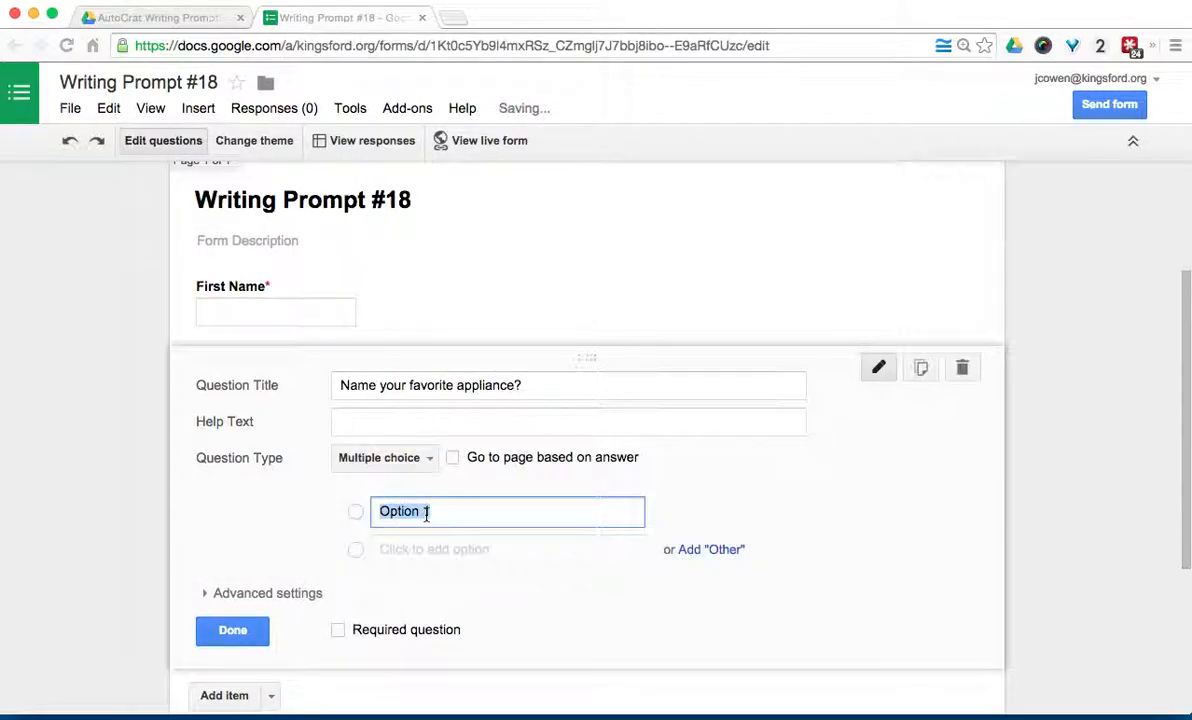
text(Toaster)
key(Return)
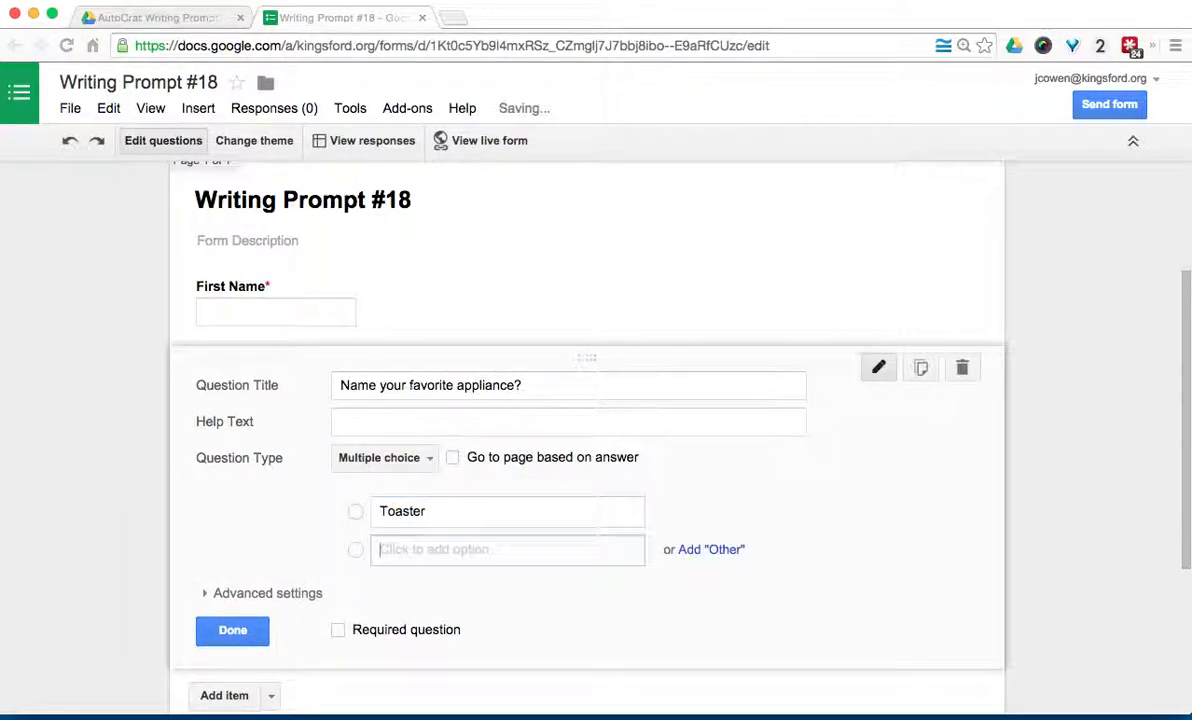
text(Stove)
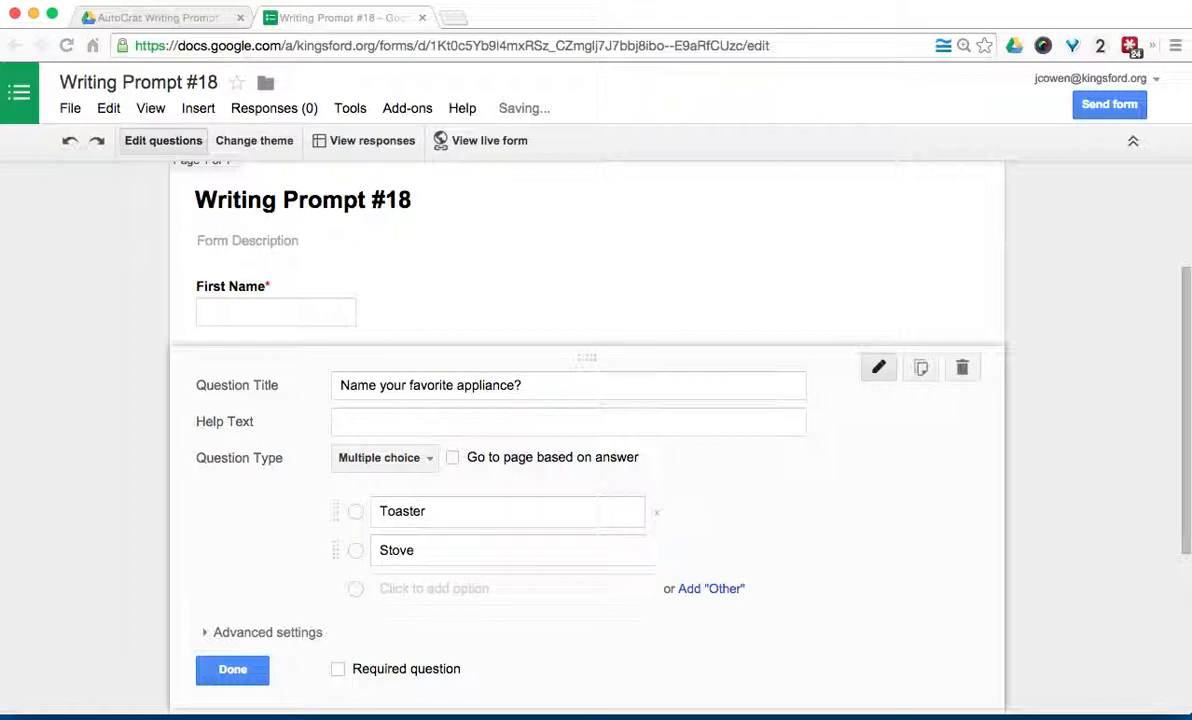
text(Washing Machine)
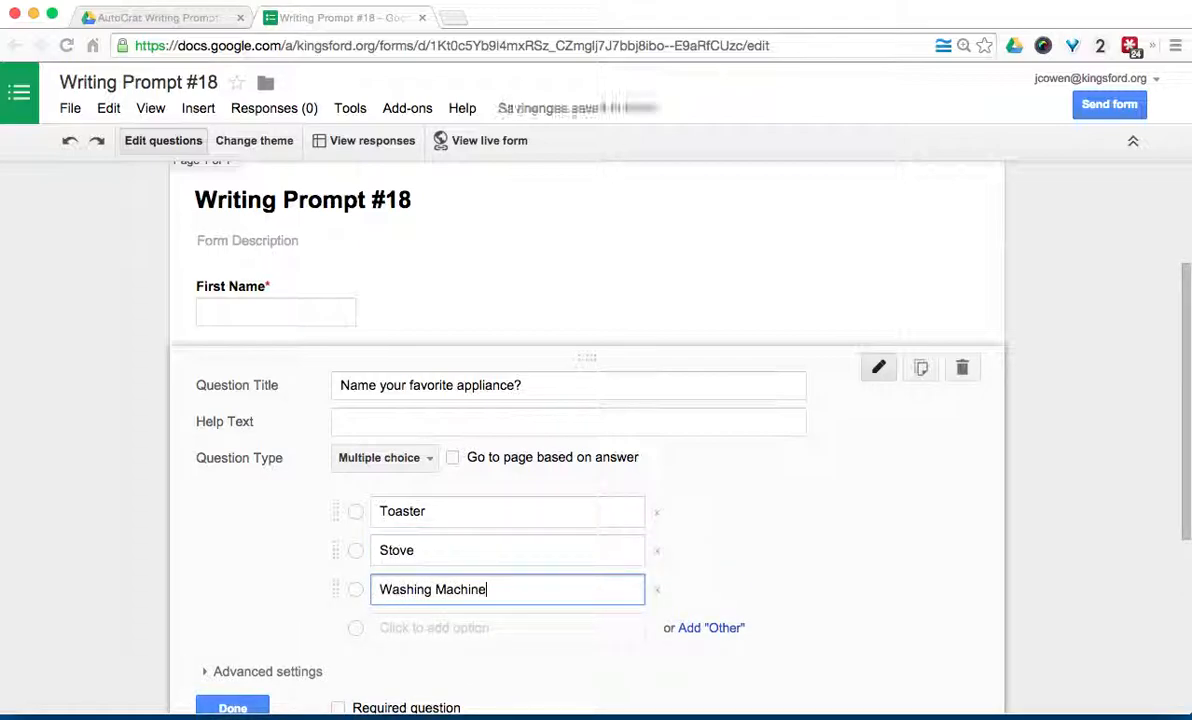
scroll(590, 450, down, 1)
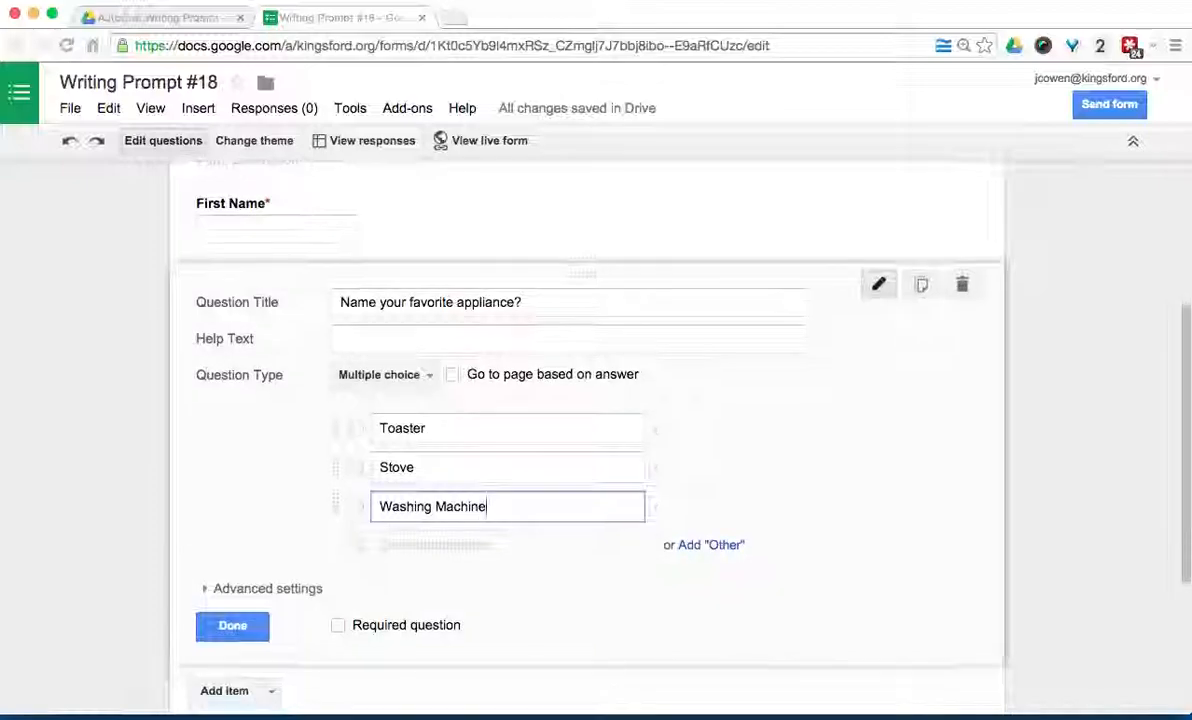
click(337, 613)
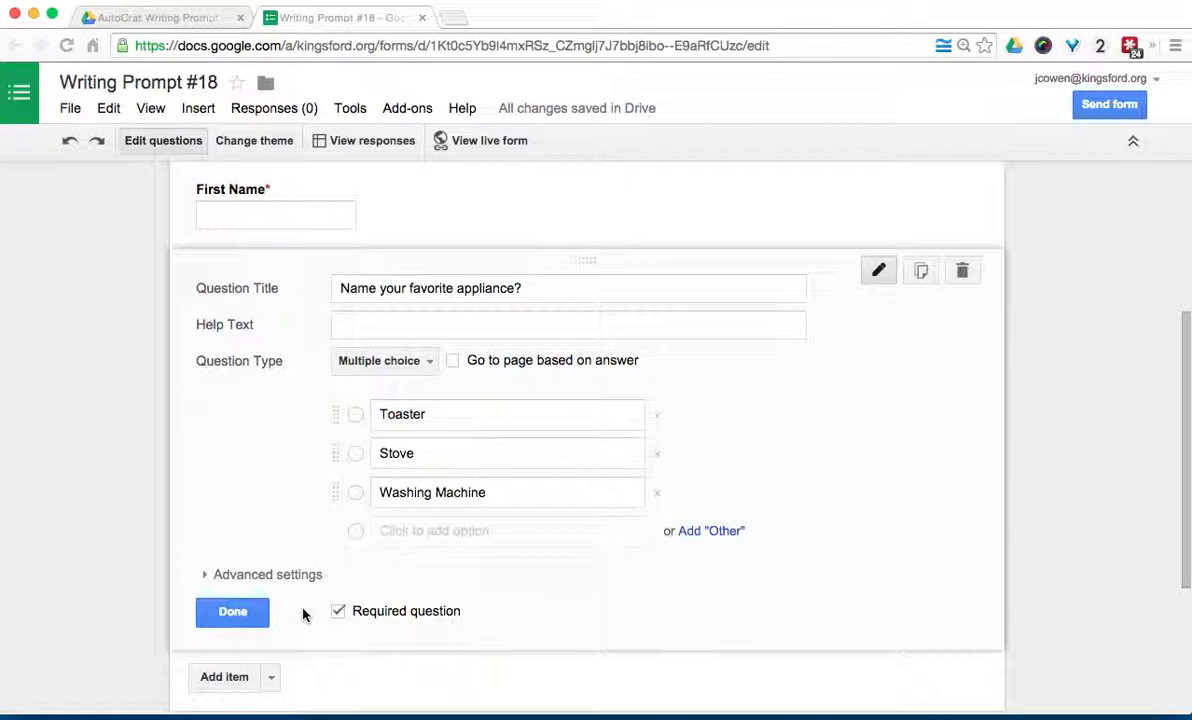
scroll(303, 612, down, 1)
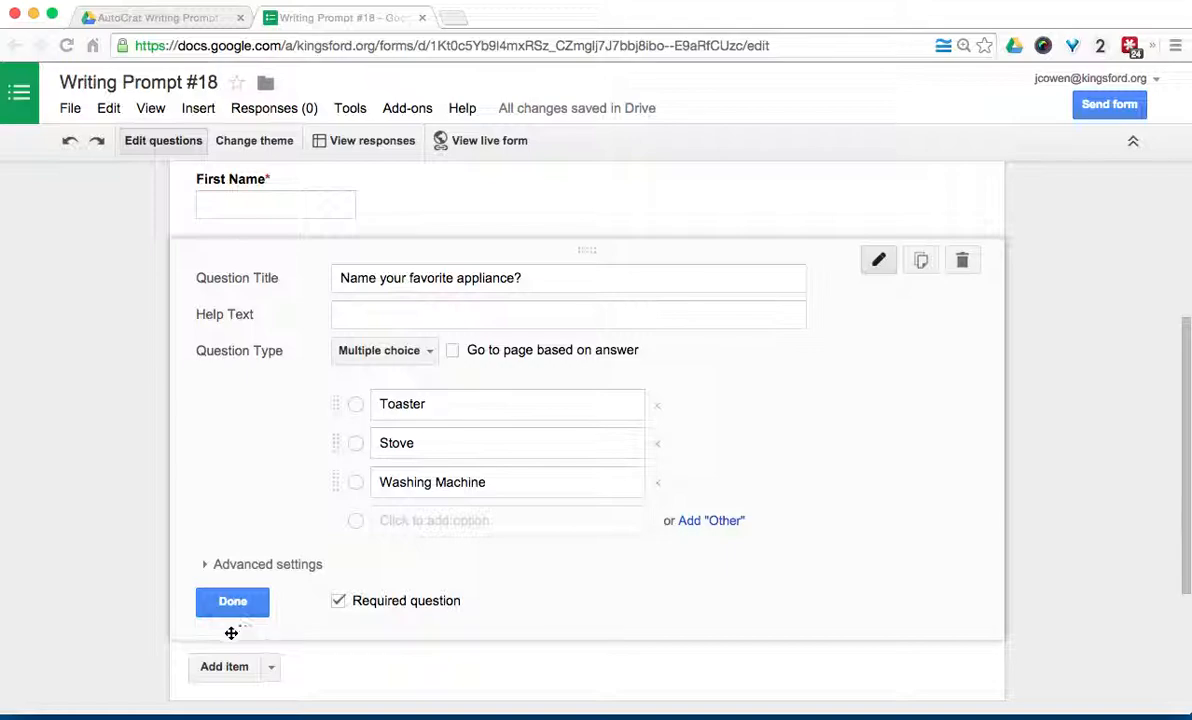
click(203, 606)
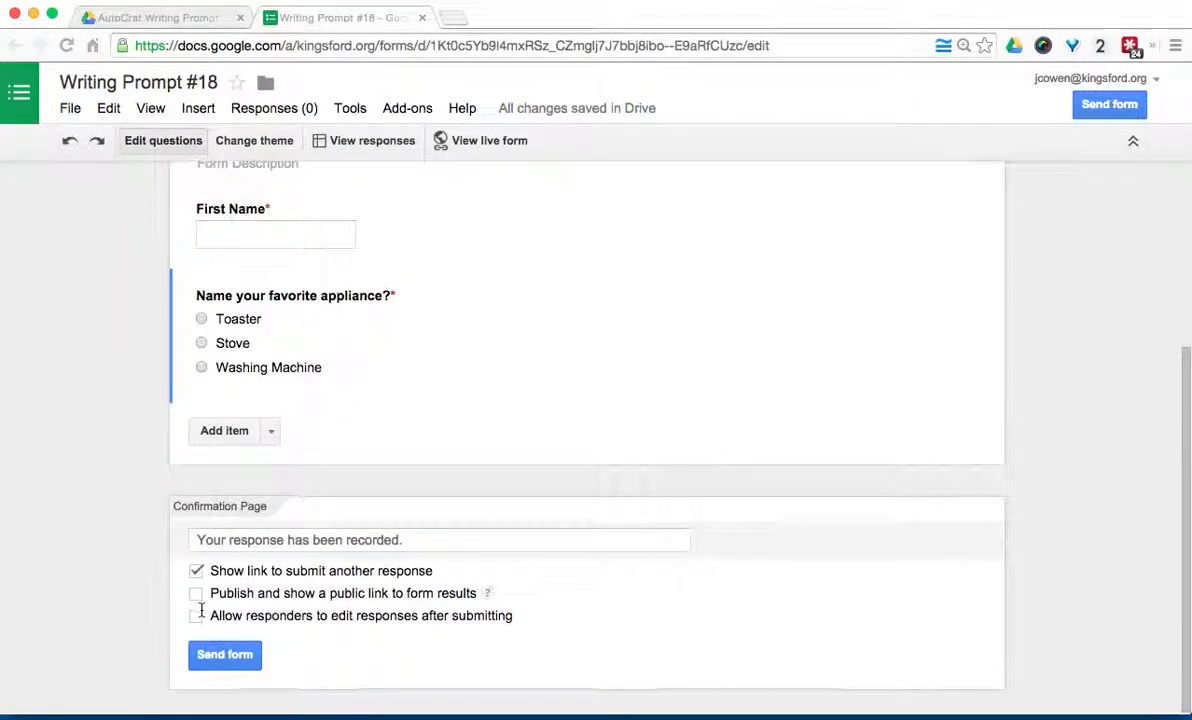
Step: Add a paragraph question titled 'When you traveled to find your appliance, what happened?'
click(271, 432)
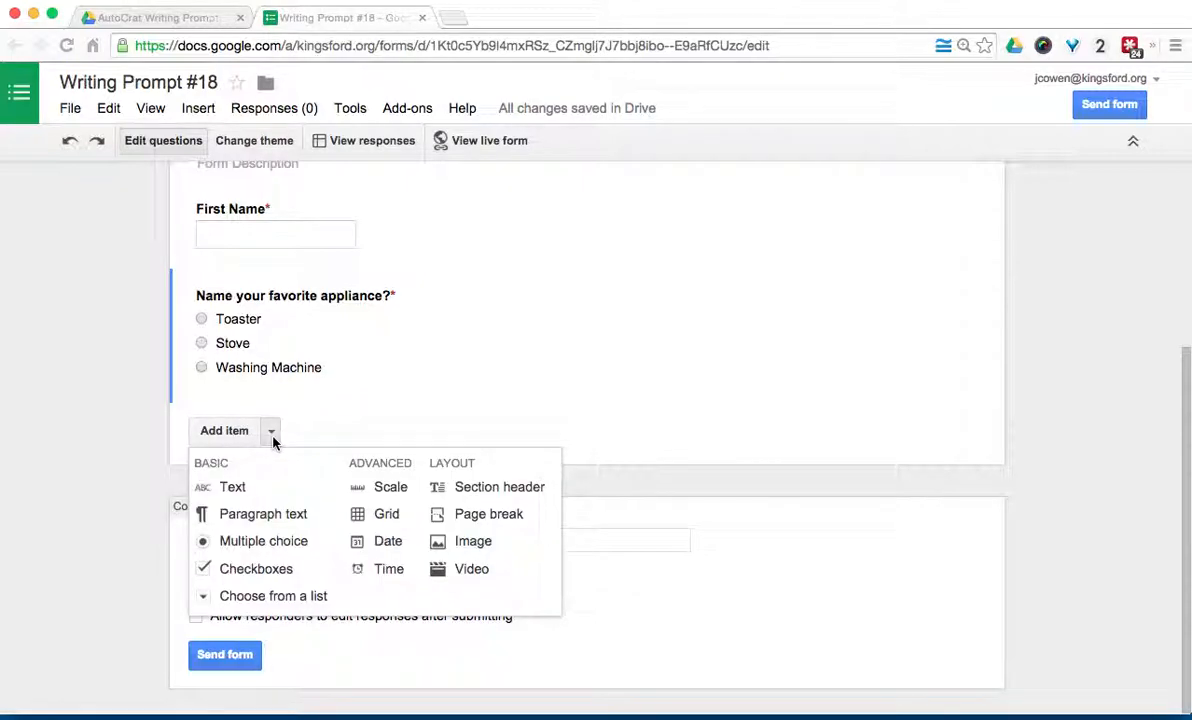
click(266, 513)
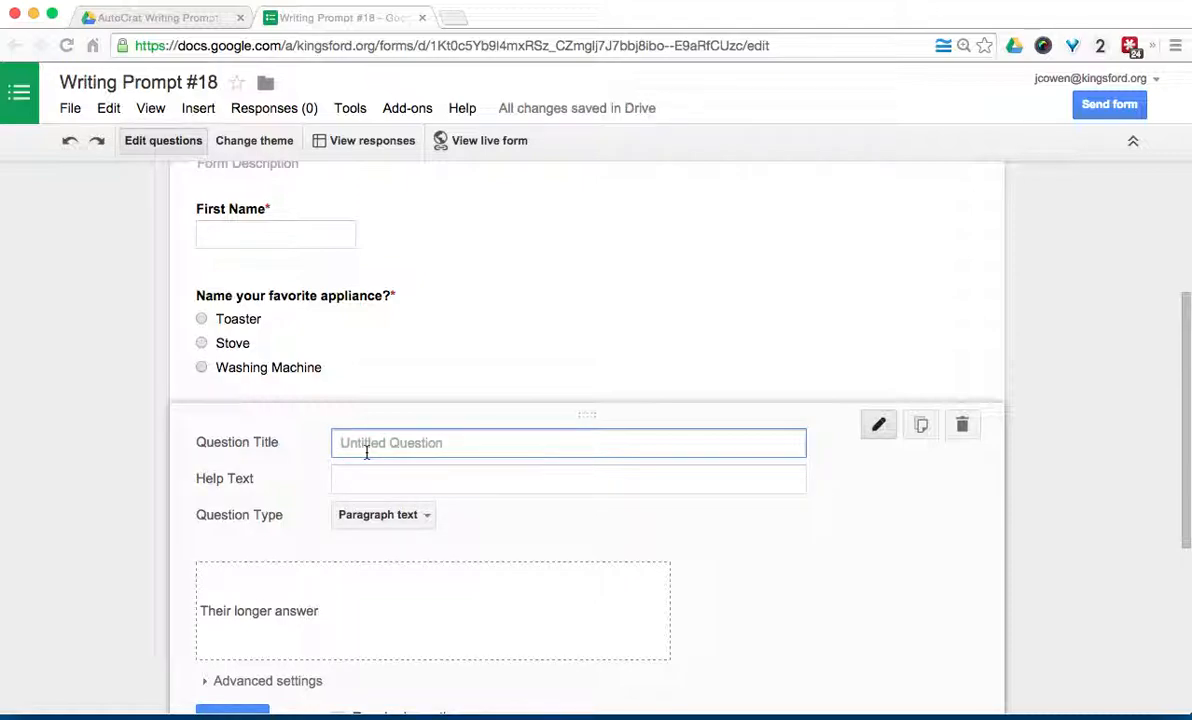
text(When)
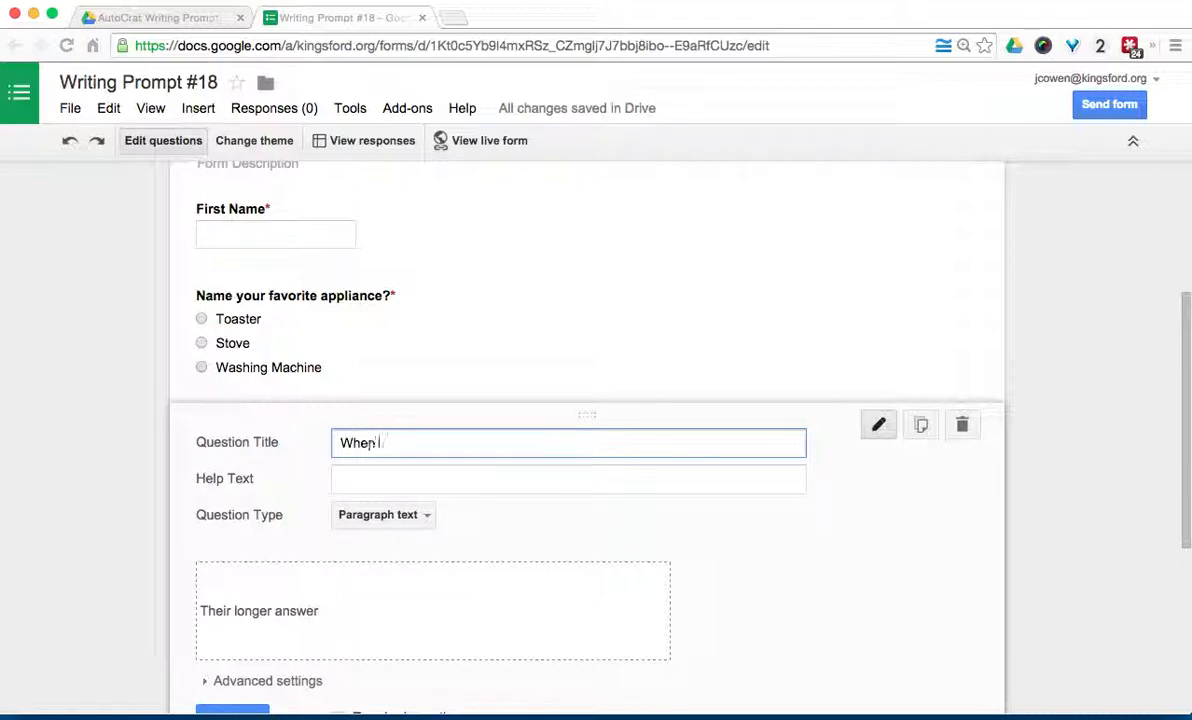
text( you traveled to)
text(find your applian)
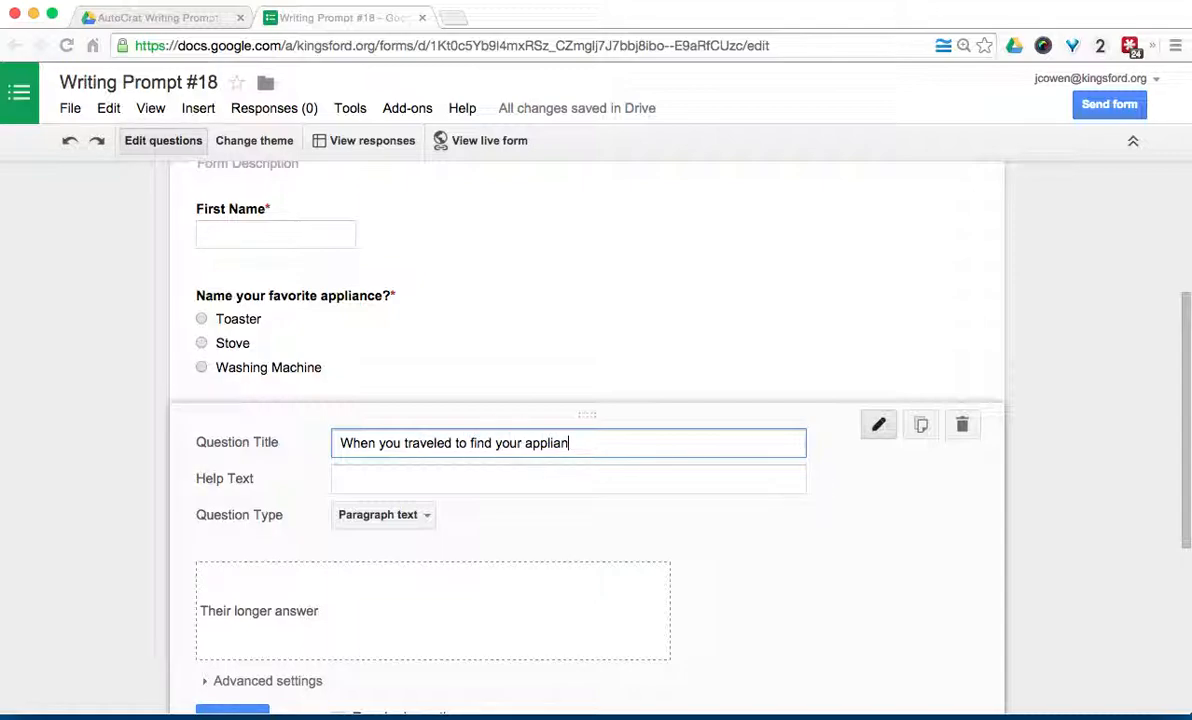
text(ce, what happened?)
Step: Add help text asking for a minimum of four to 34 sentences and make it required
click(371, 484)
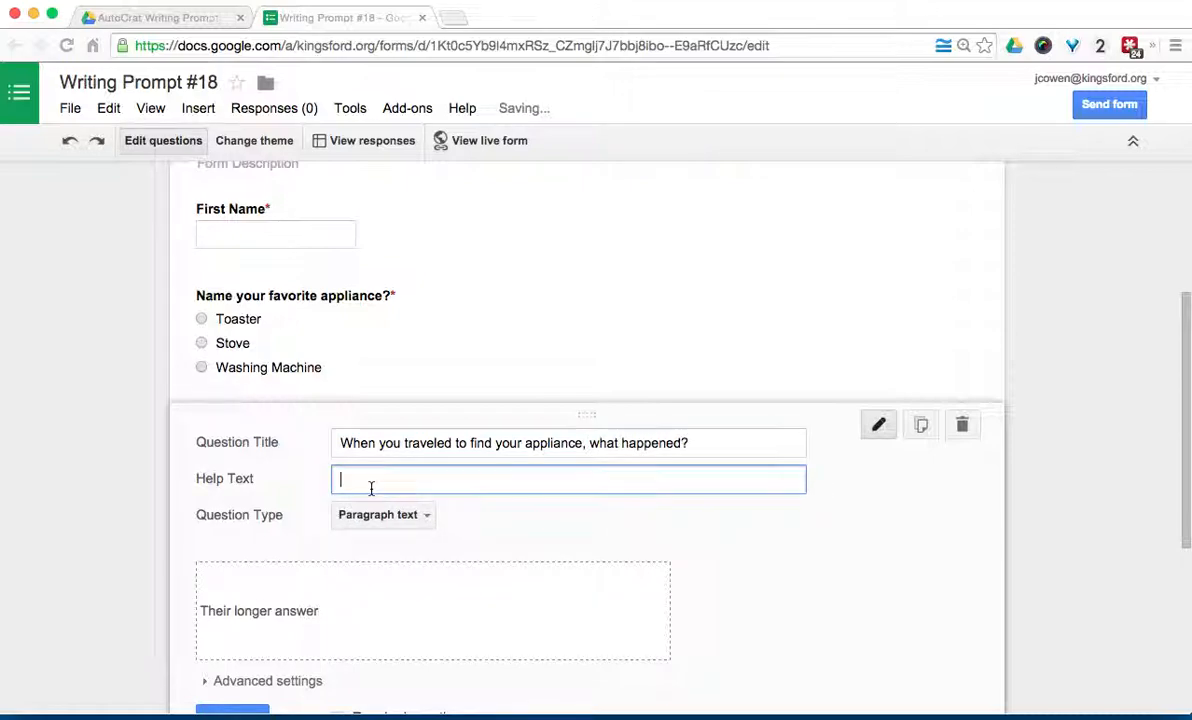
text(Includu)
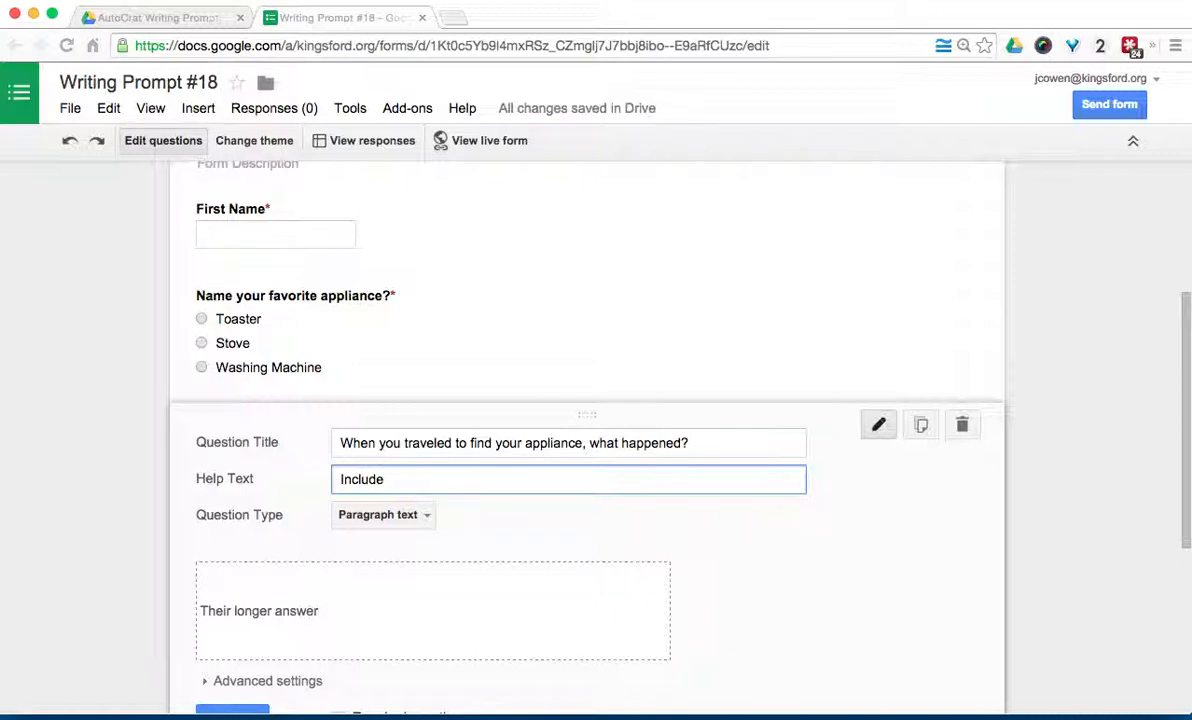
text(a minnmum of four to 34 sentenc)
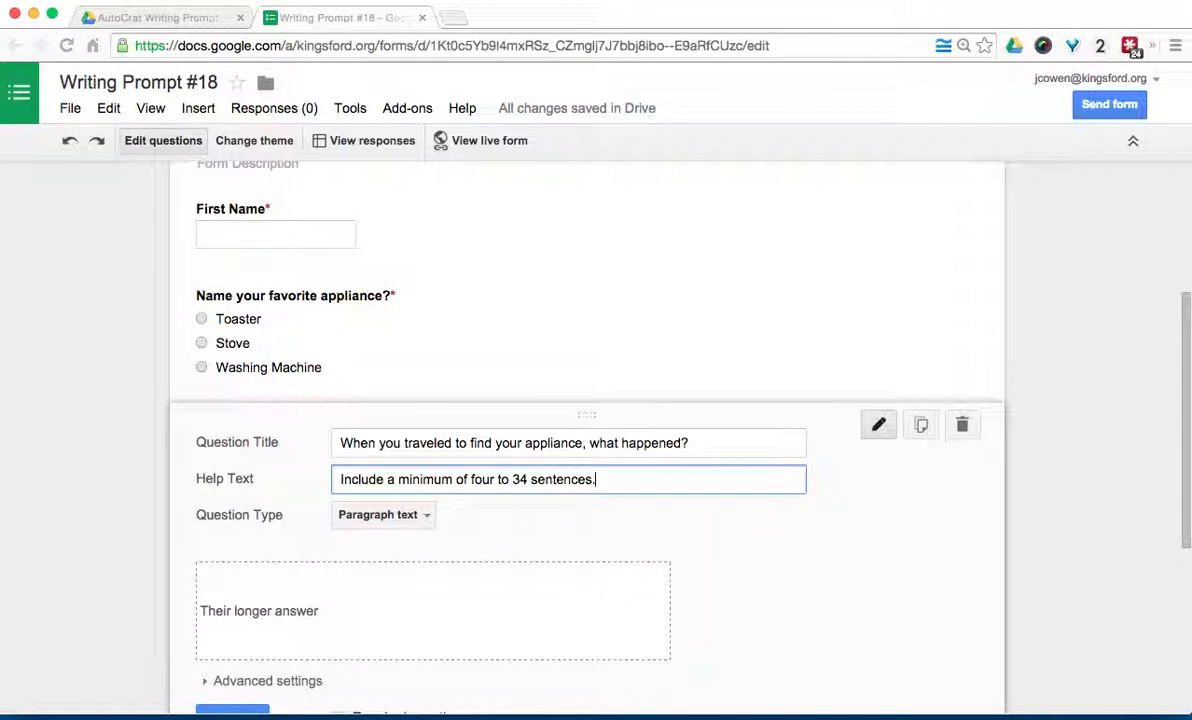
text(es.)
scroll(590, 410, down, 2)
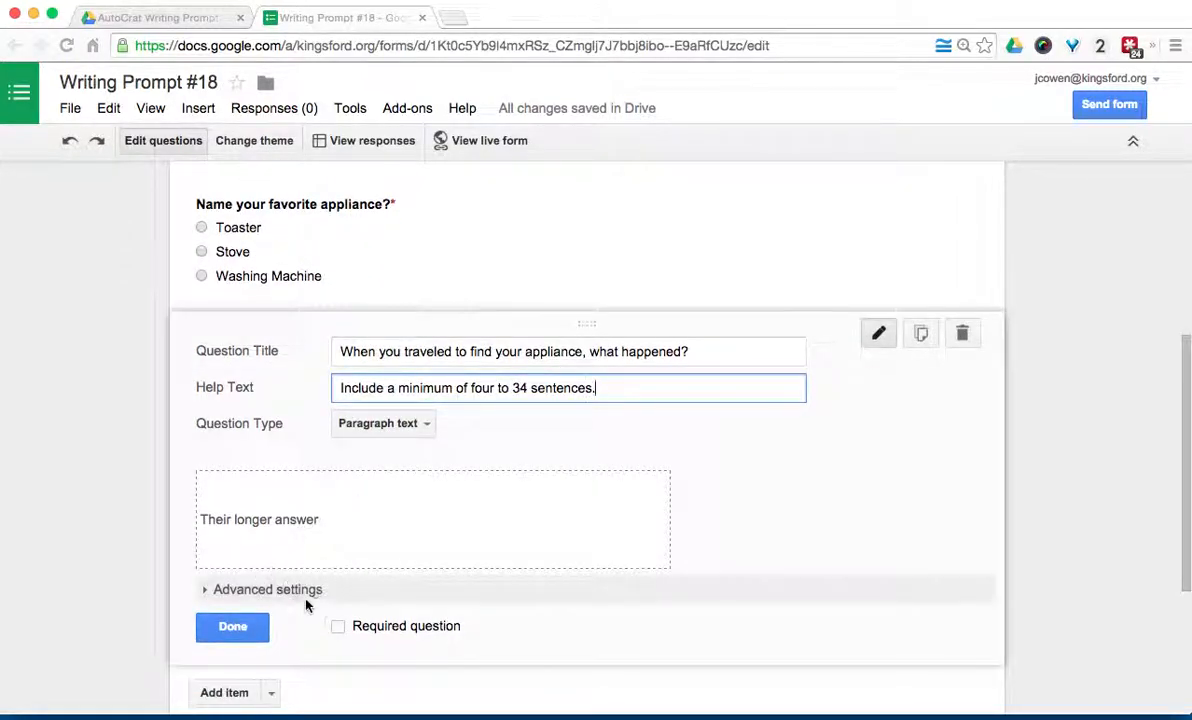
click(335, 626)
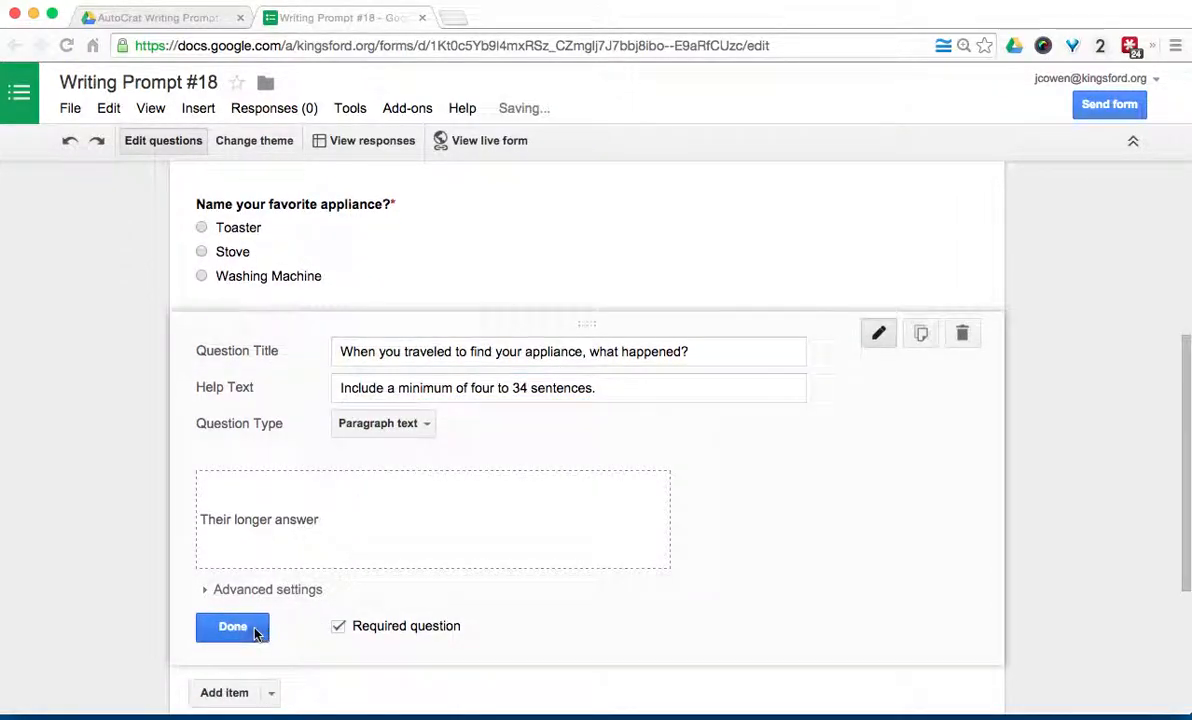
click(250, 630)
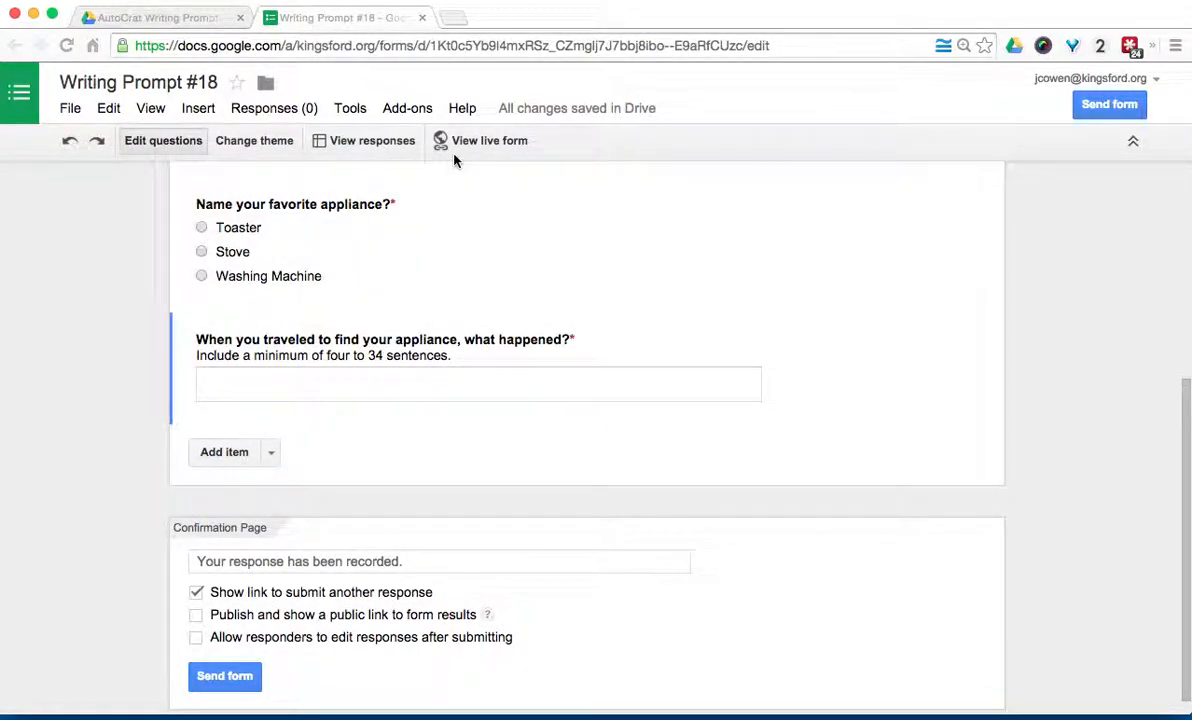
Step: Preview the live Writing Prompt #18 form, select its web address, then close the preview
click(461, 145)
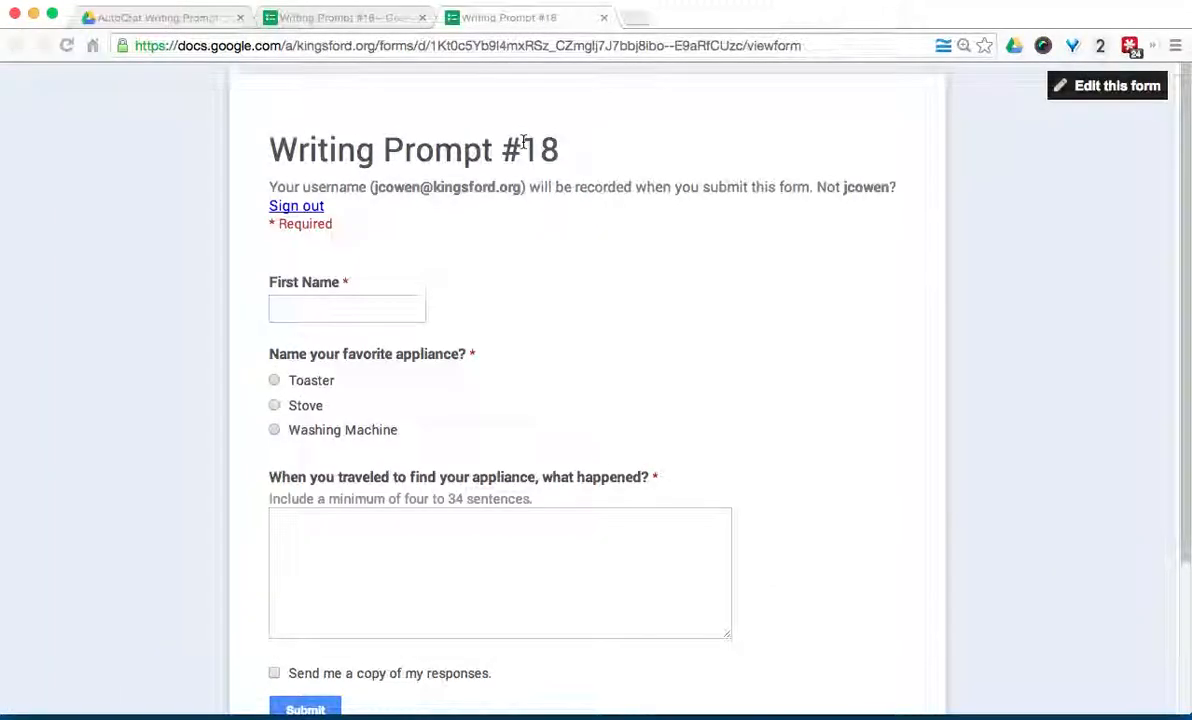
scroll(523, 142, down, 1)
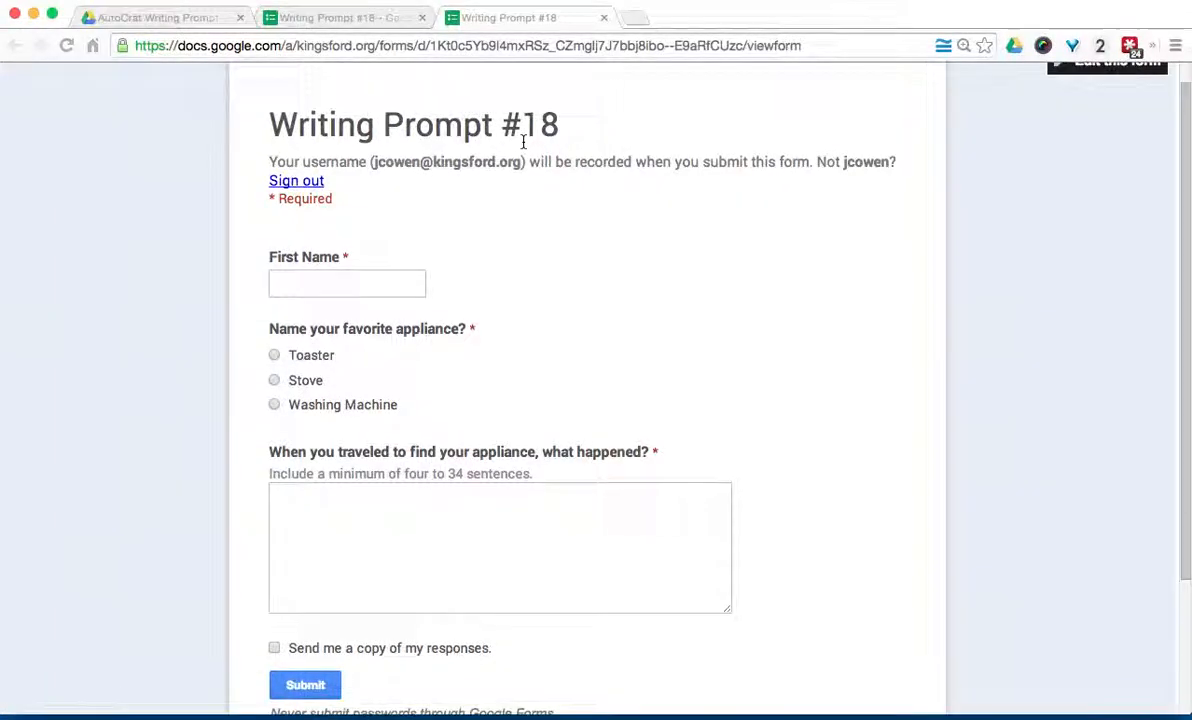
click(498, 45)
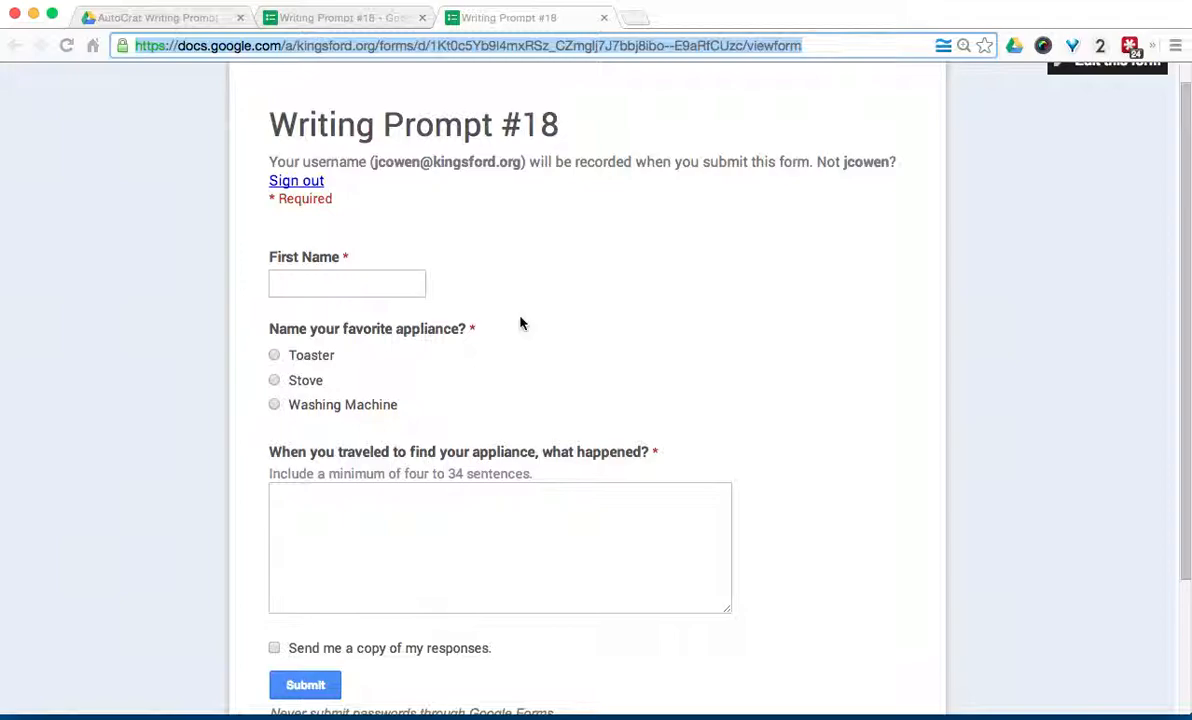
click(603, 17)
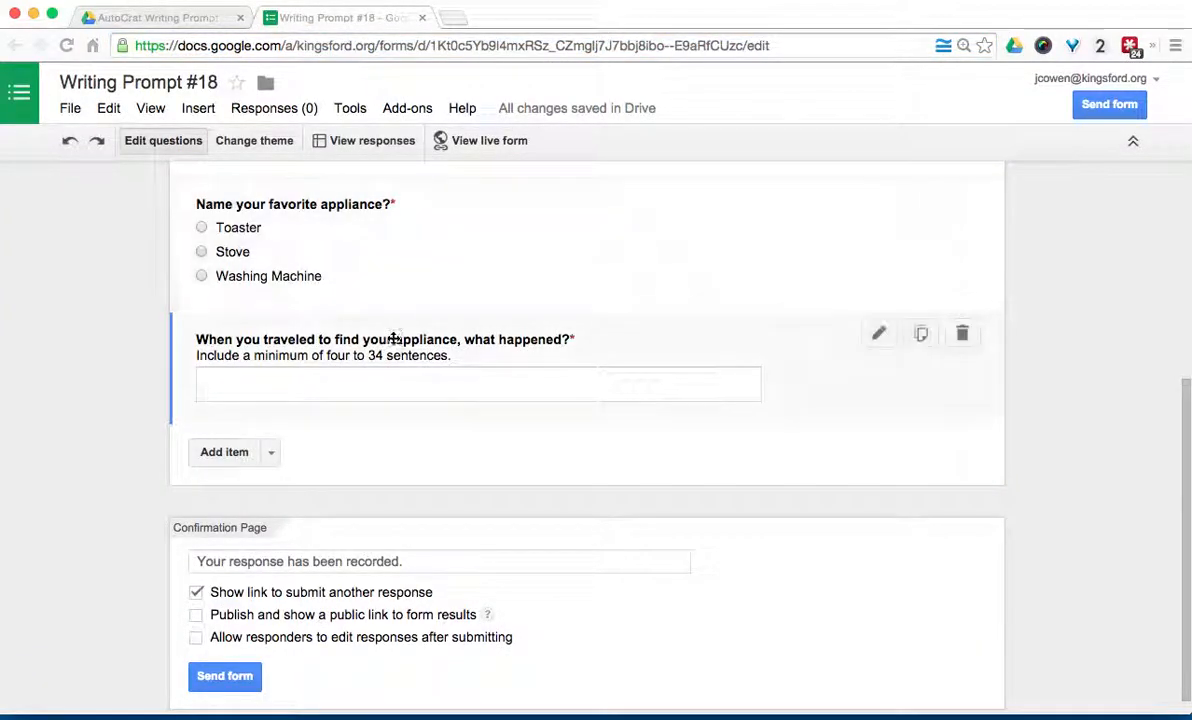
Step: Add a required short-answer question titled 'Email Address'
scroll(395, 338, up, 1)
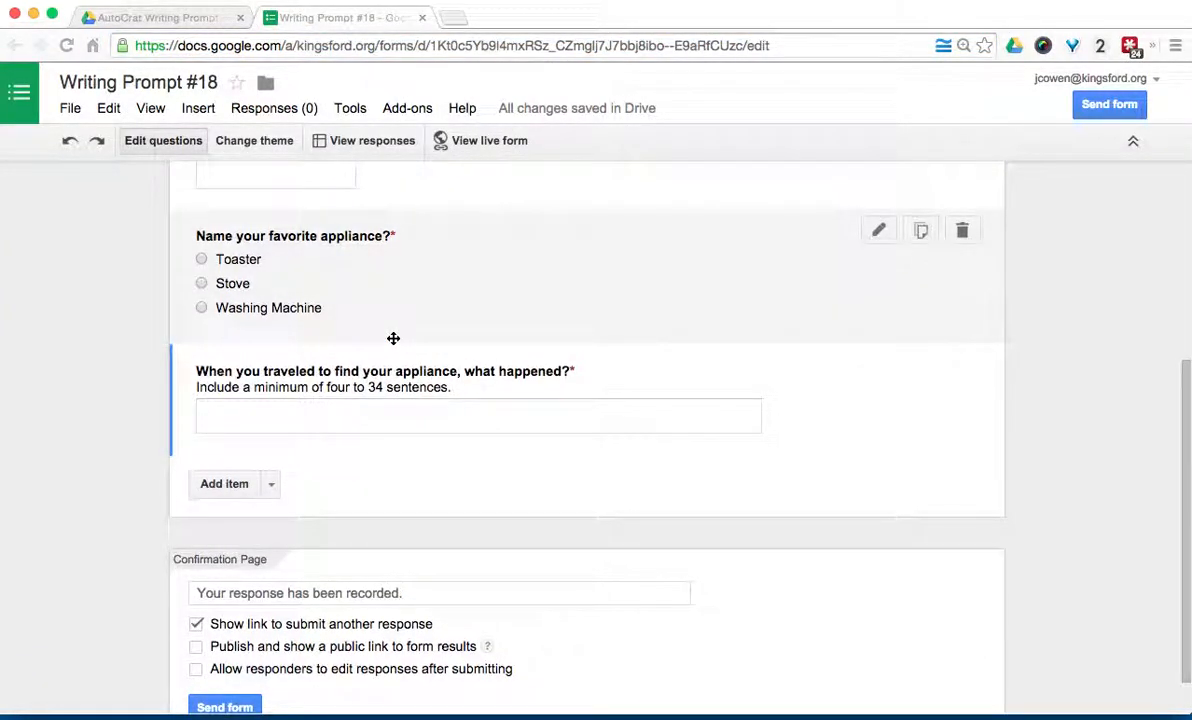
scroll(245, 426, up, 2)
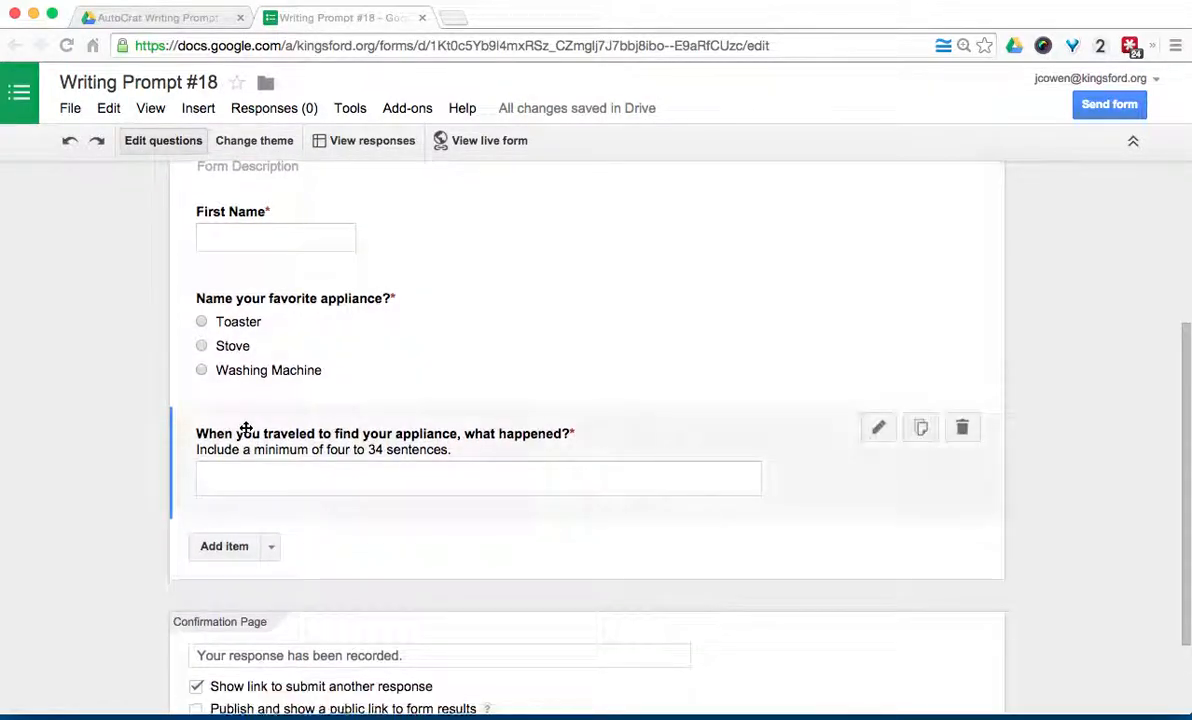
click(224, 546)
text(Email Address)
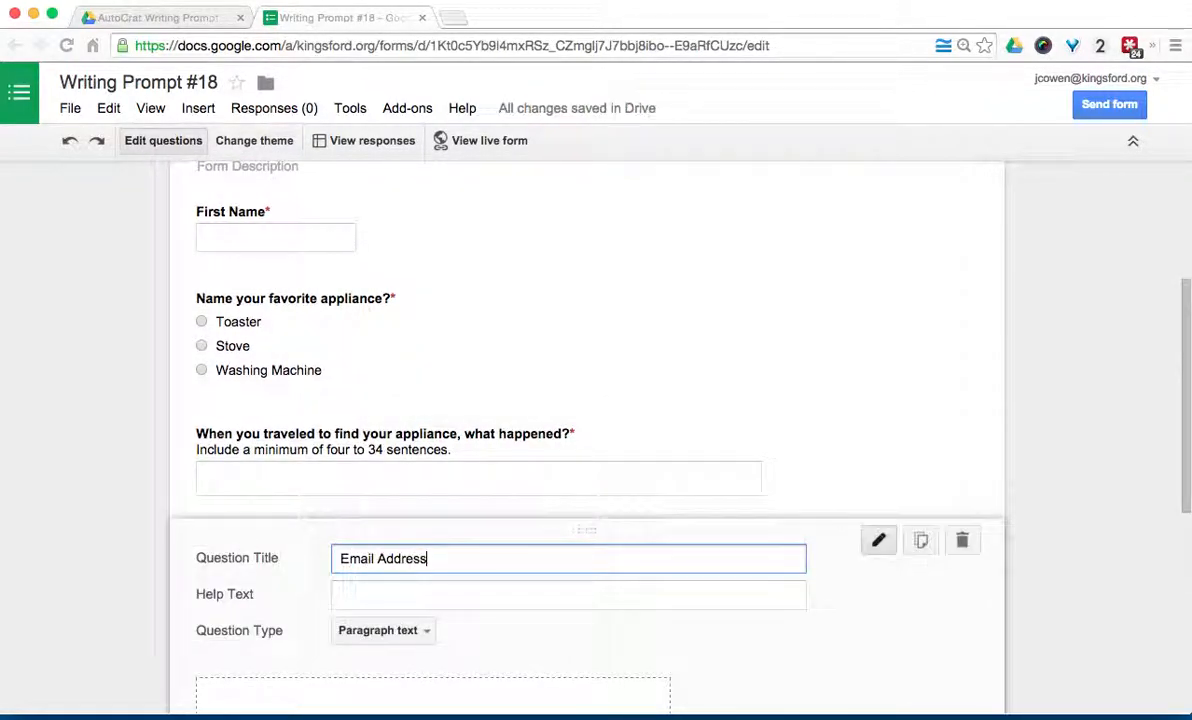
scroll(377, 534, down, 2)
click(377, 520)
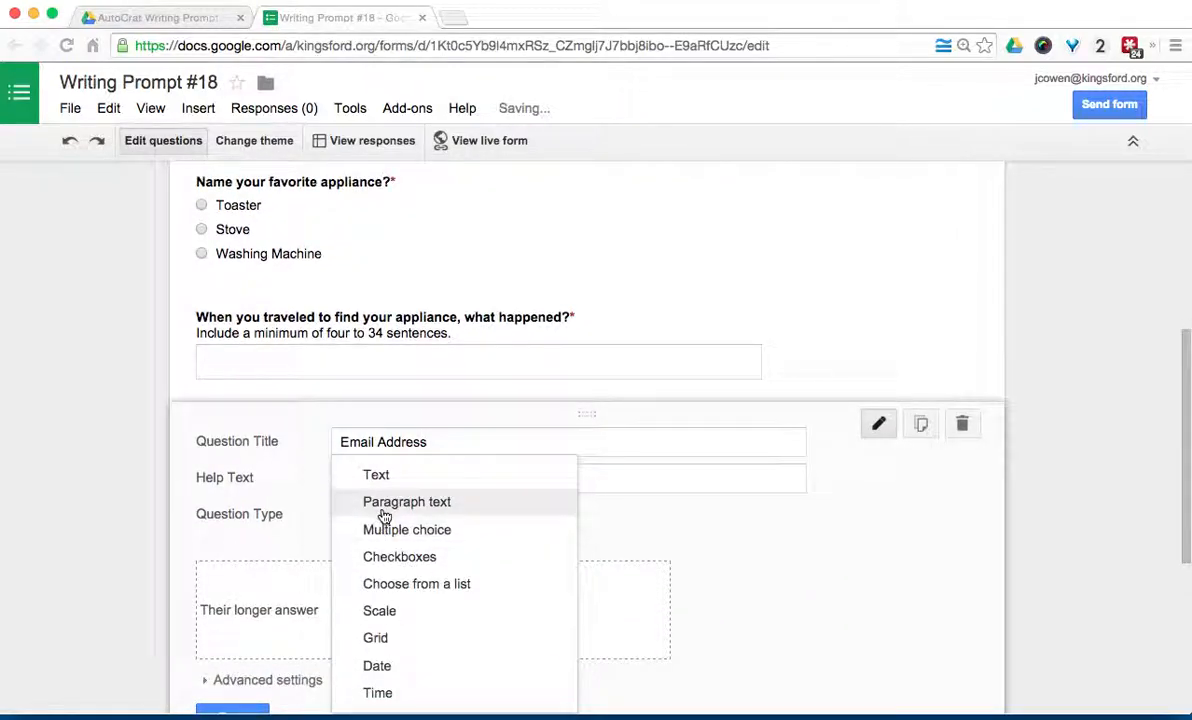
click(385, 480)
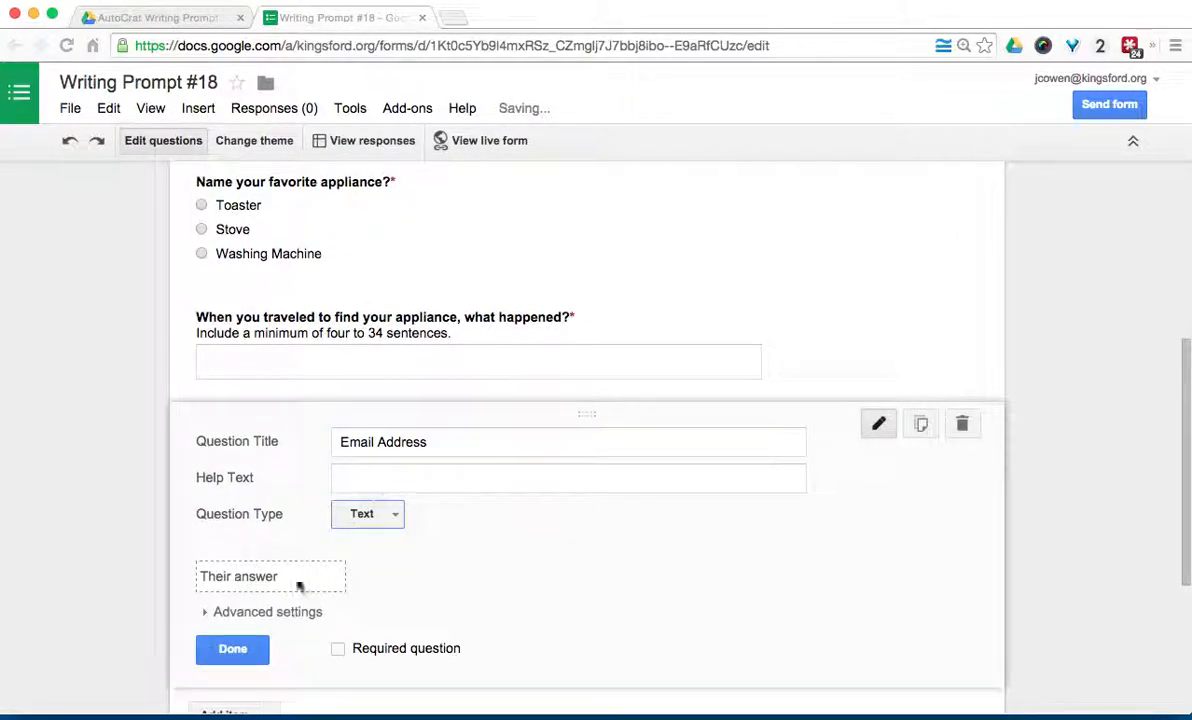
click(338, 648)
click(232, 649)
Step: Drag the Email Address question to sit directly below First Name
drag(399, 447, 422, 378)
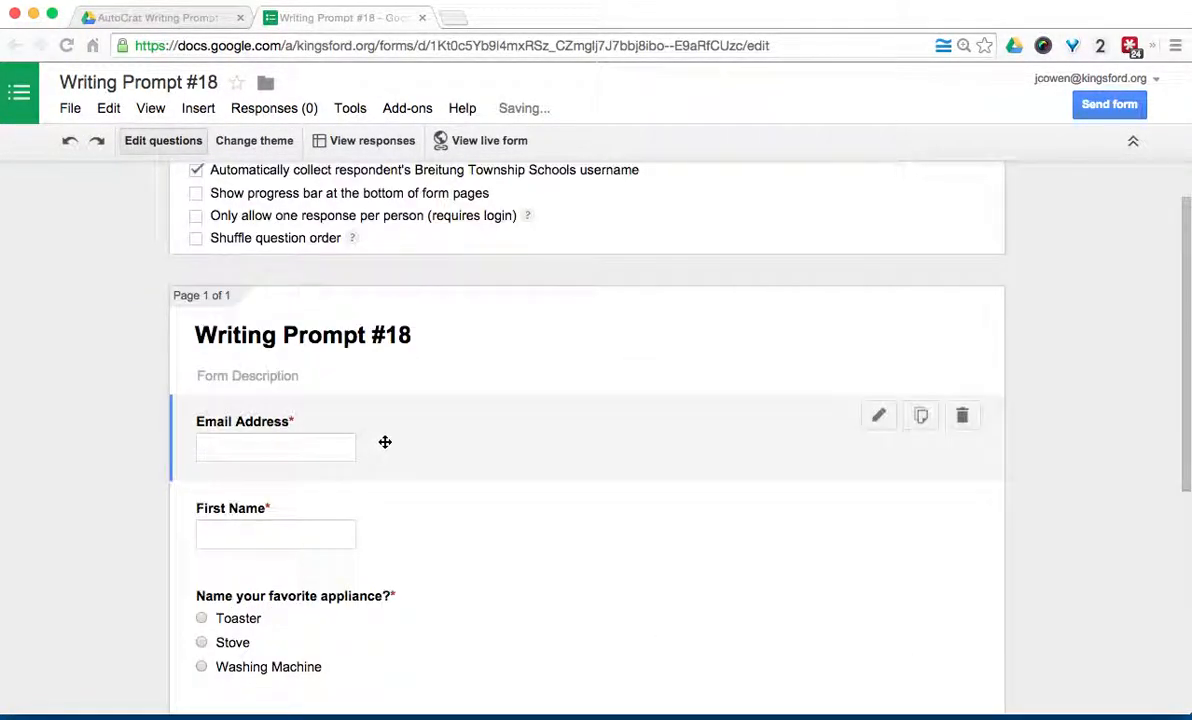
drag(386, 440, 385, 527)
scroll(122, 407, down, 3)
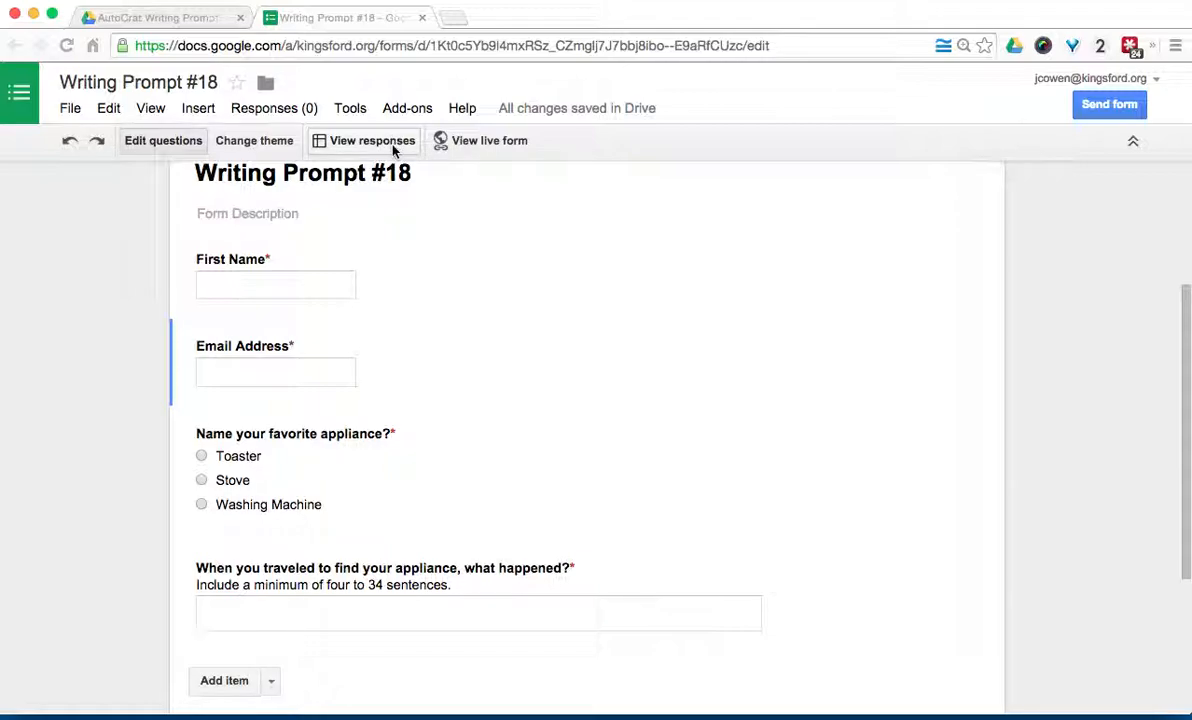
Step: Open the Writing Prompt #18 (Responses) sheet and confirm autoCrat shows as installed in the add-ons store
click(394, 147)
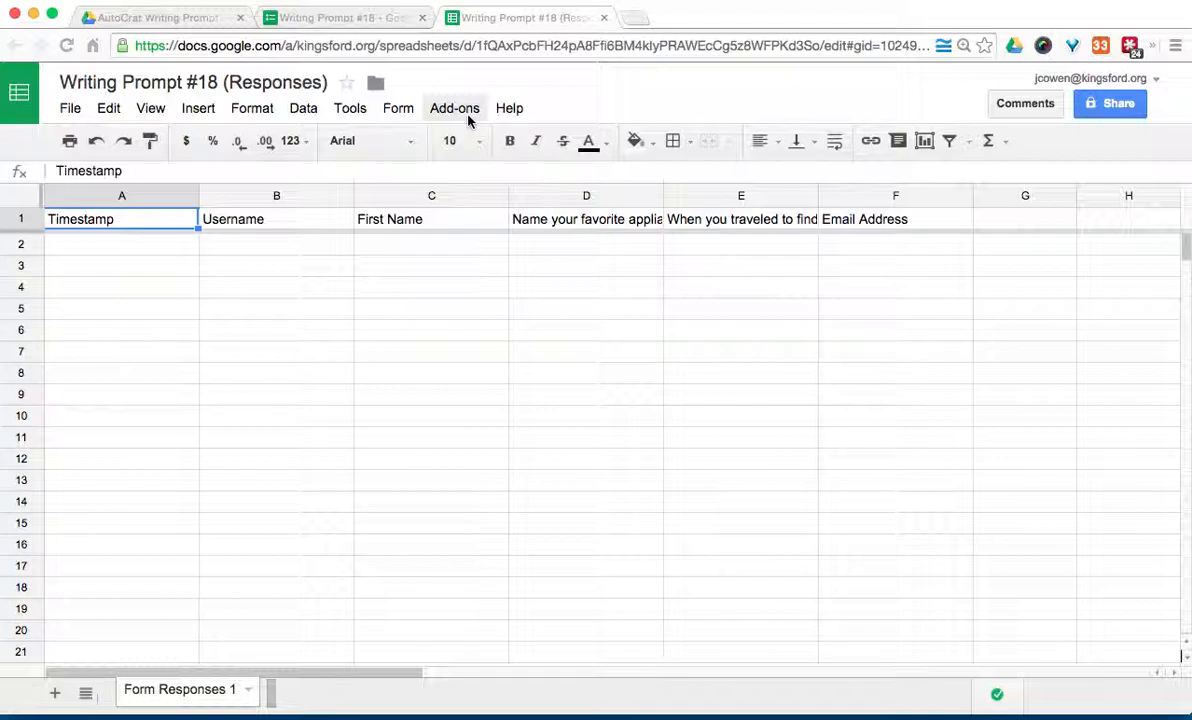
click(468, 119)
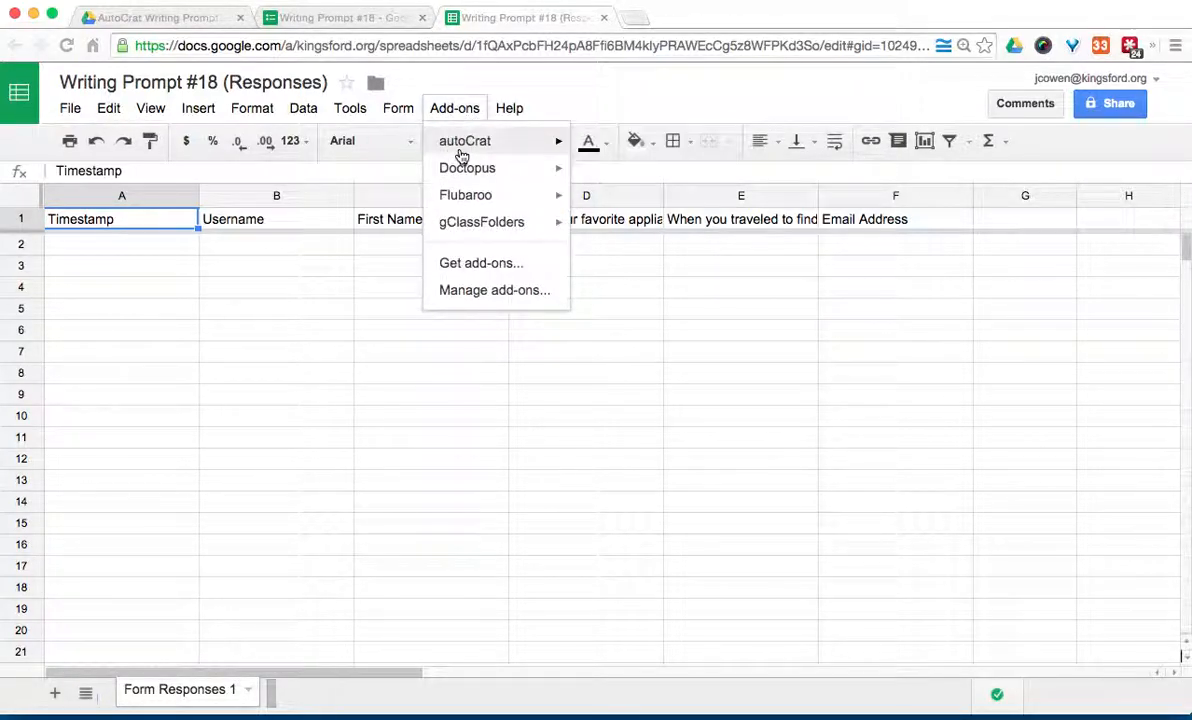
mouse_move(465, 152)
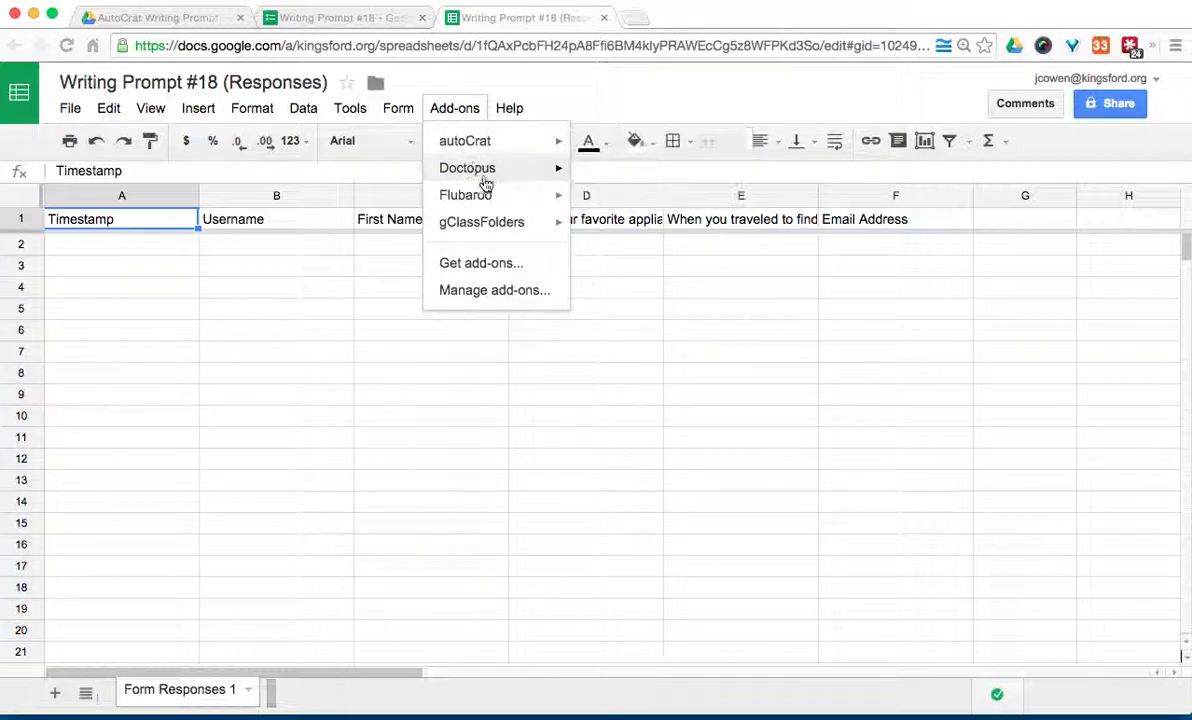
click(481, 264)
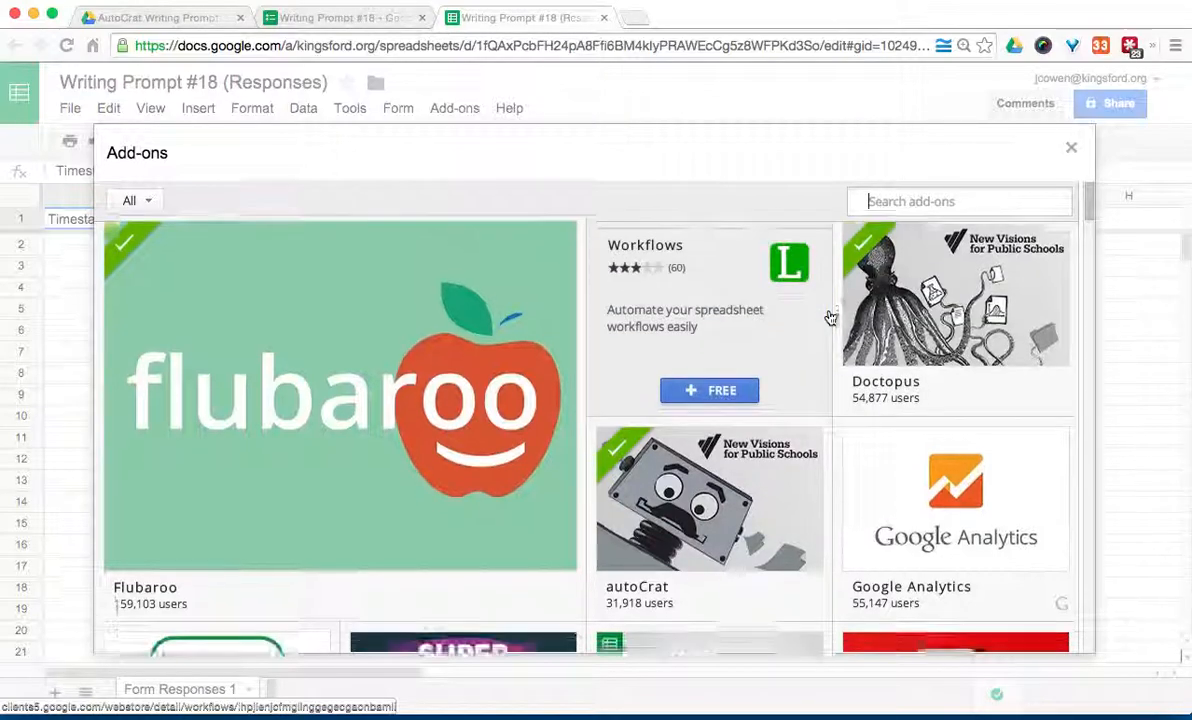
scroll(830, 317, down, 1)
mouse_move(753, 527)
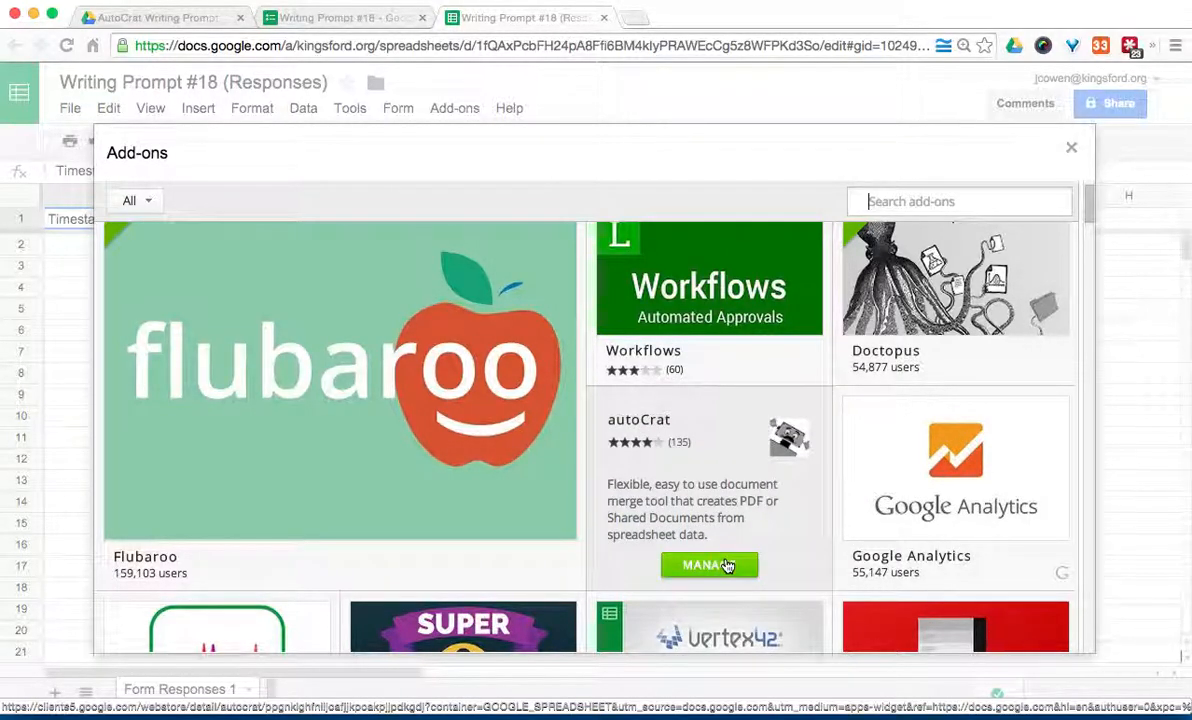
click(1071, 147)
Step: Launch autoCrat from the Add-ons menu
click(466, 112)
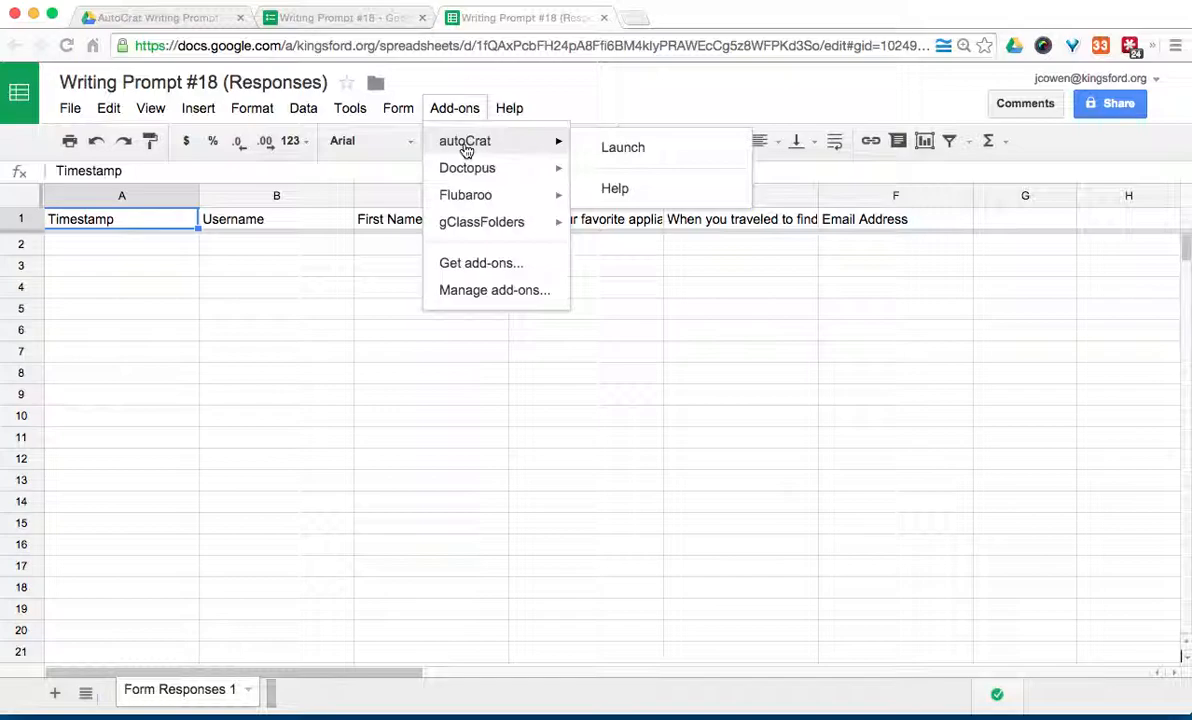
click(623, 148)
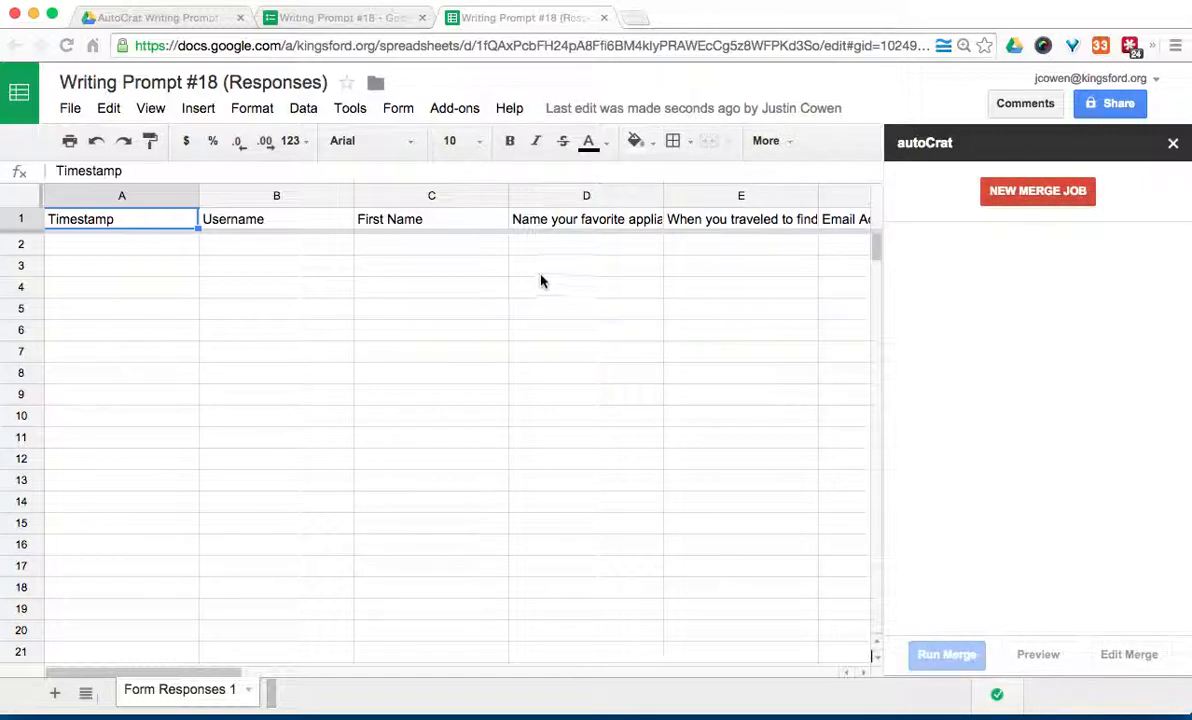
Step: Create a new merge job using the Writing Prompt Doc from Drive's AutoCrat Writing Prompt folder as template
click(1081, 204)
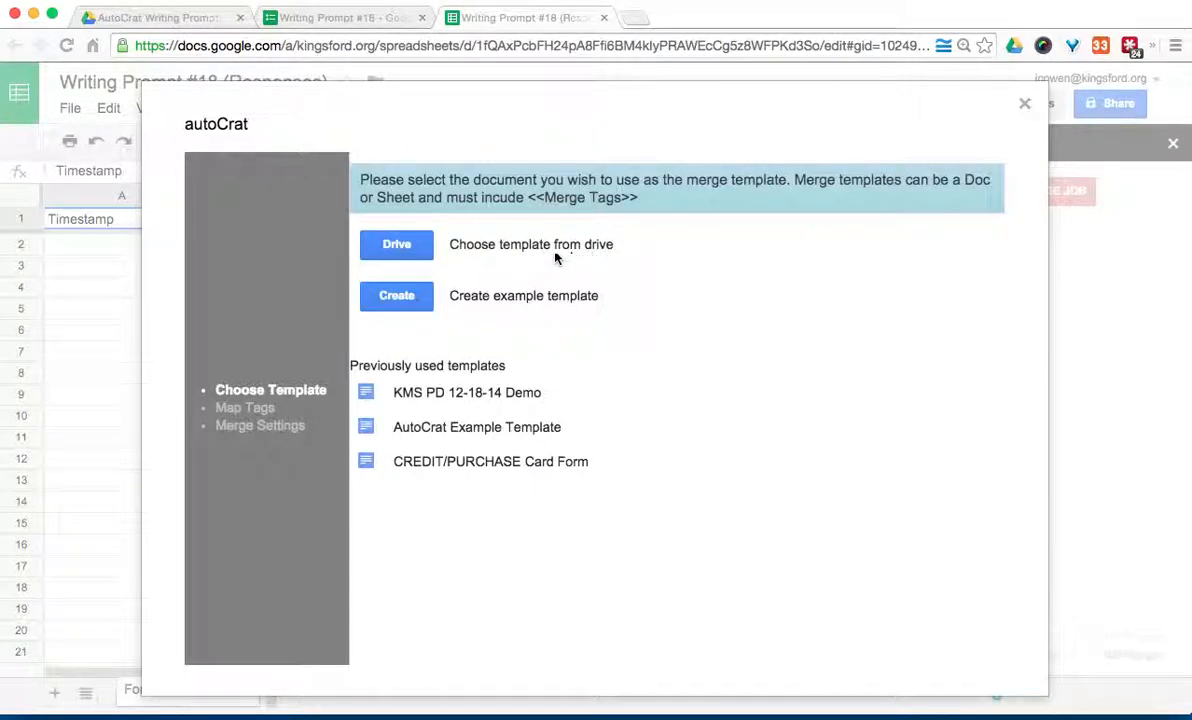
click(410, 258)
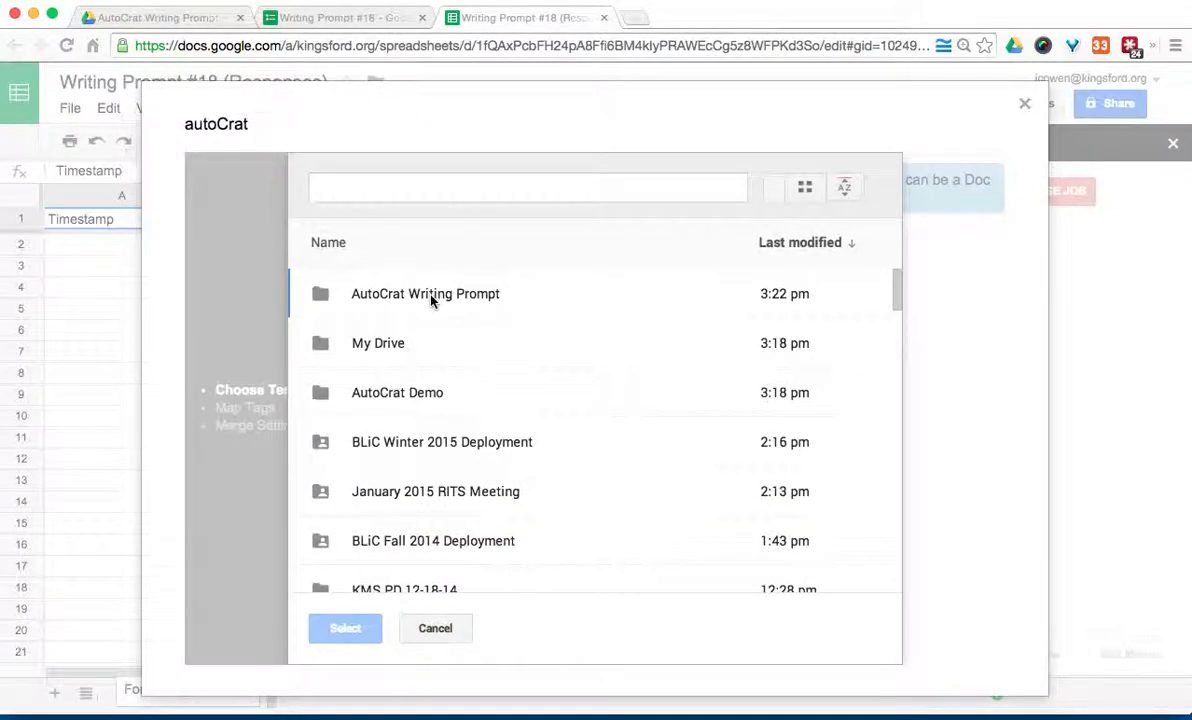
double_click(432, 296)
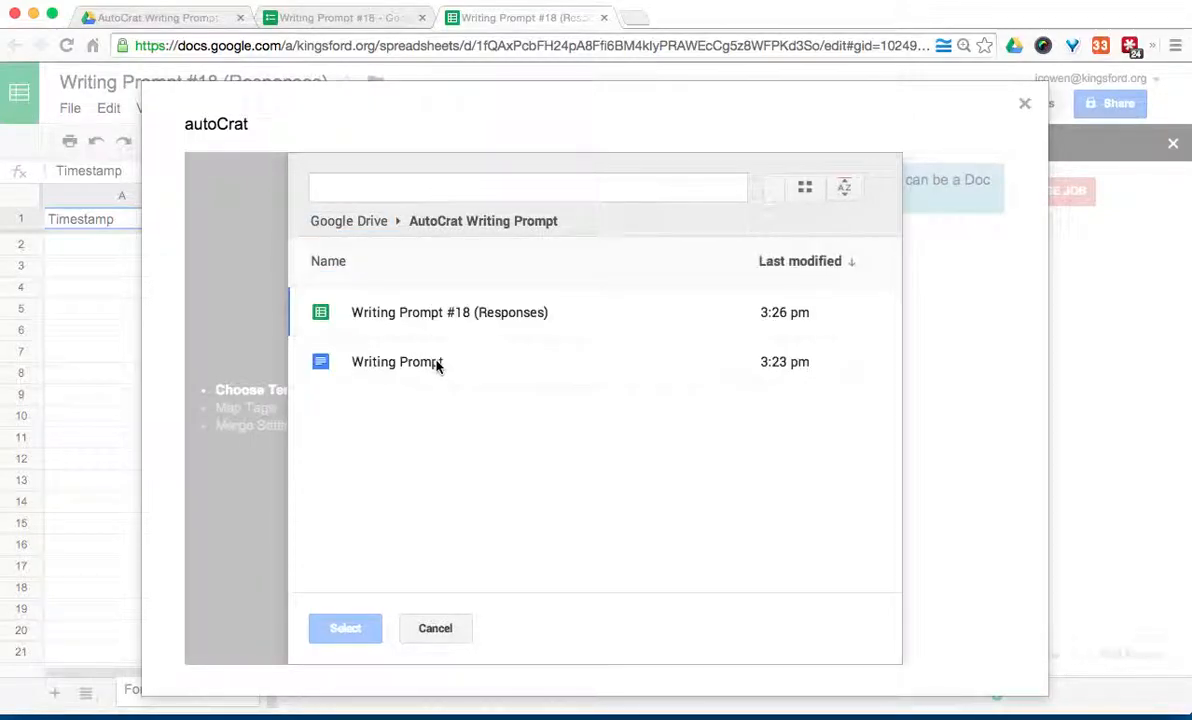
click(437, 365)
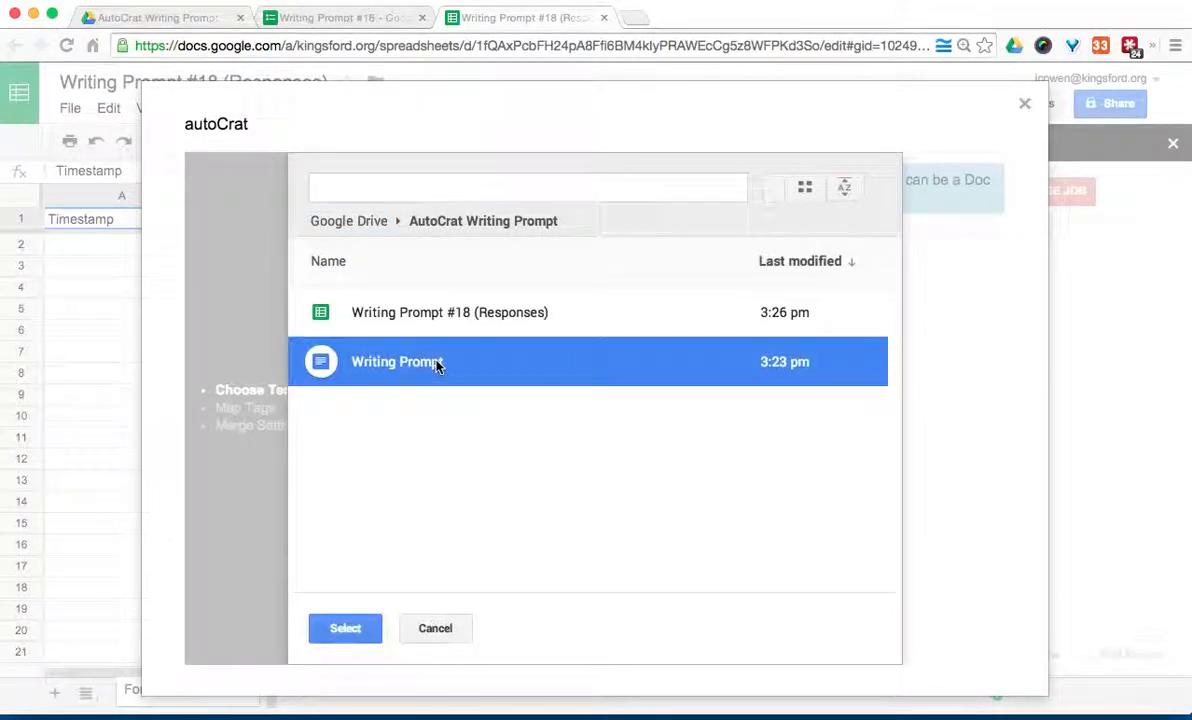
click(336, 627)
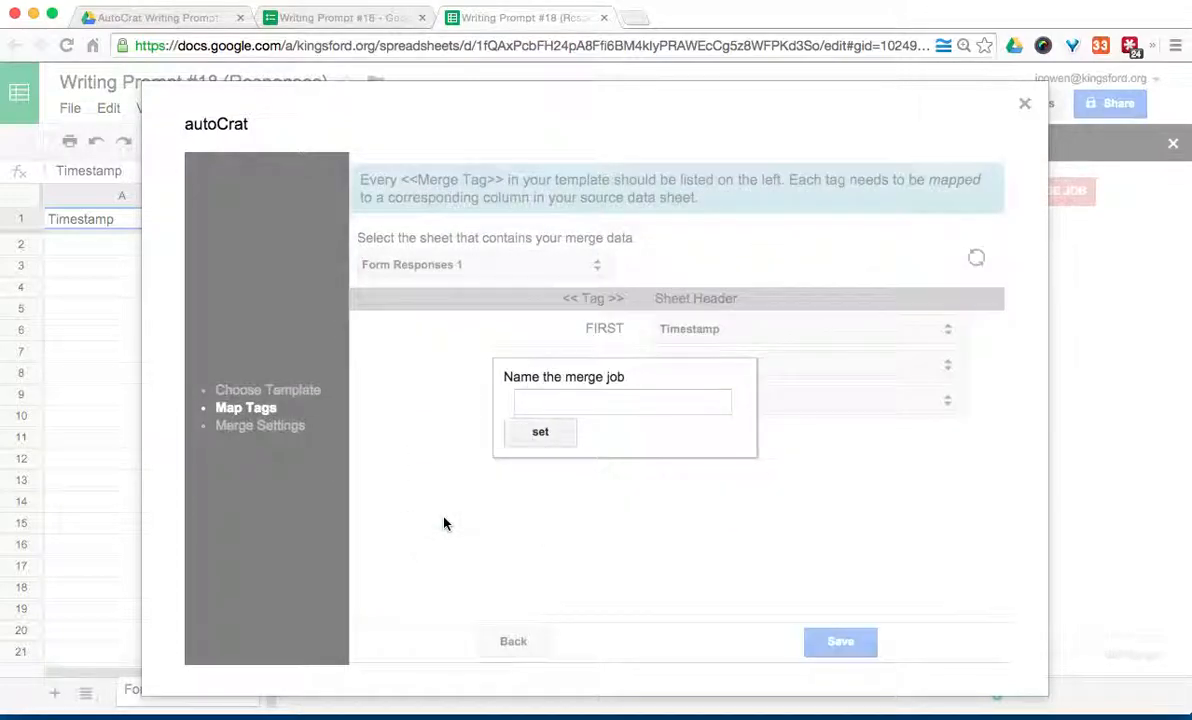
Step: Name the merge job 'Writing Prompt #18' and confirm the name
click(649, 400)
text(Wirt)
key(BackSpace)
key(BackSpace)
key(BackSpace)
text(rit)
text(Prompt #1)
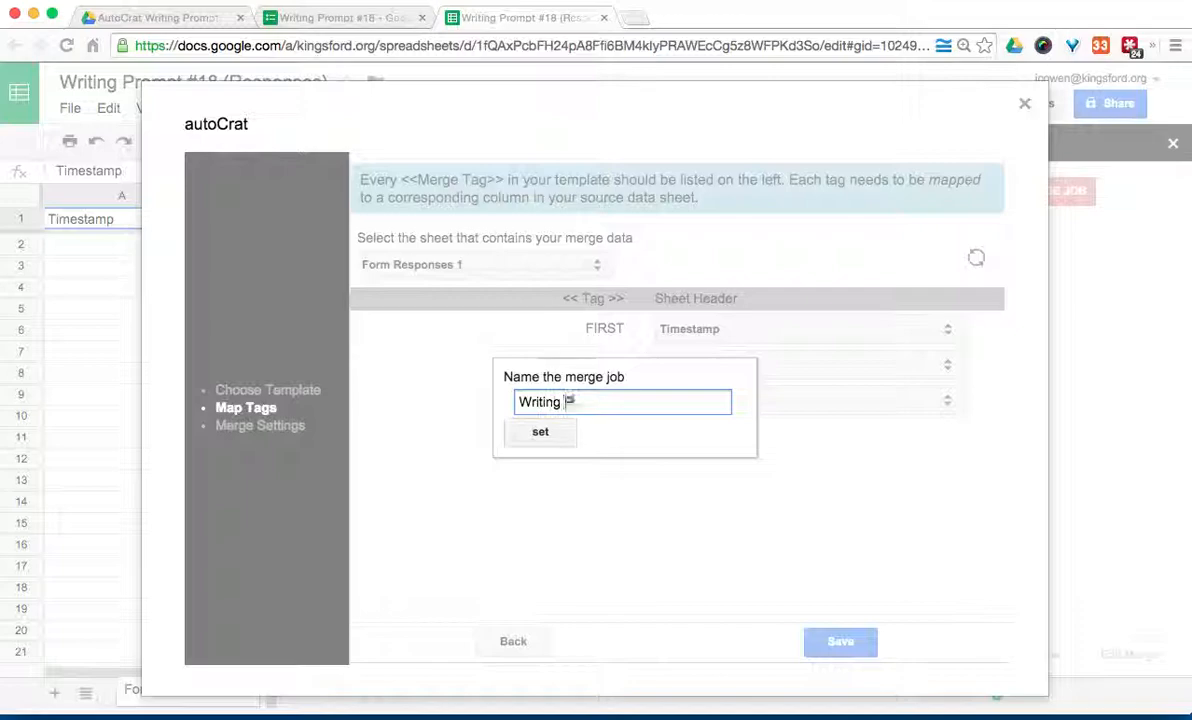
text(8)
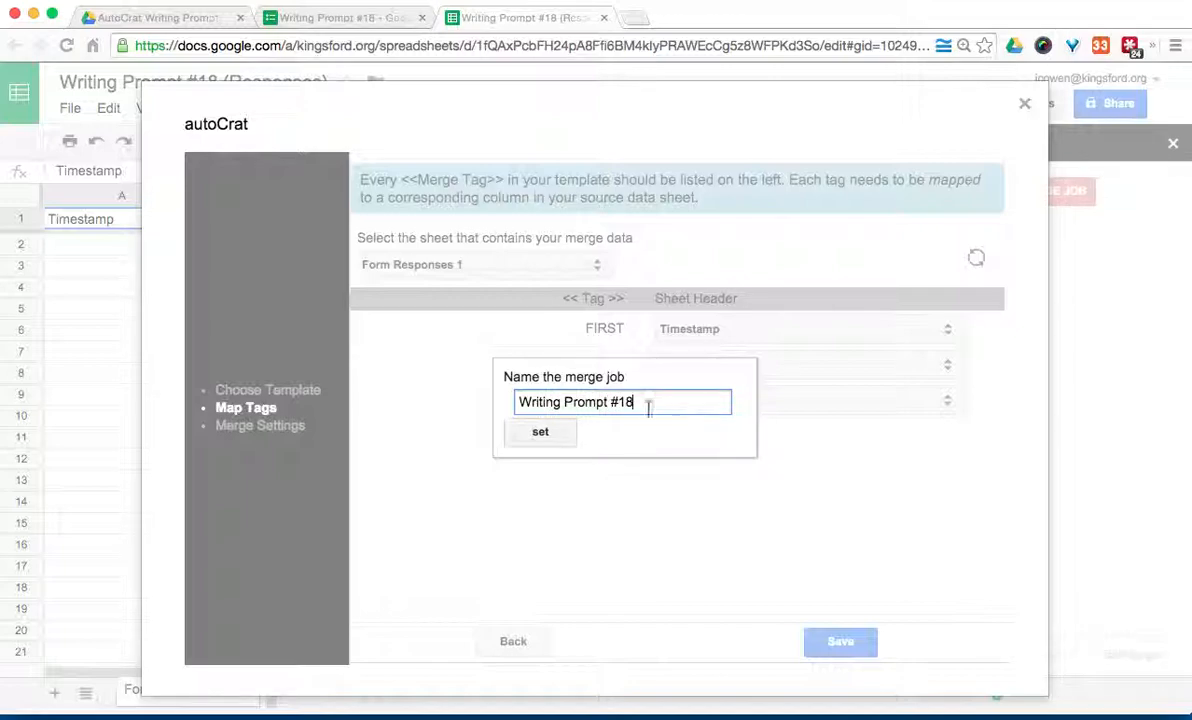
click(542, 433)
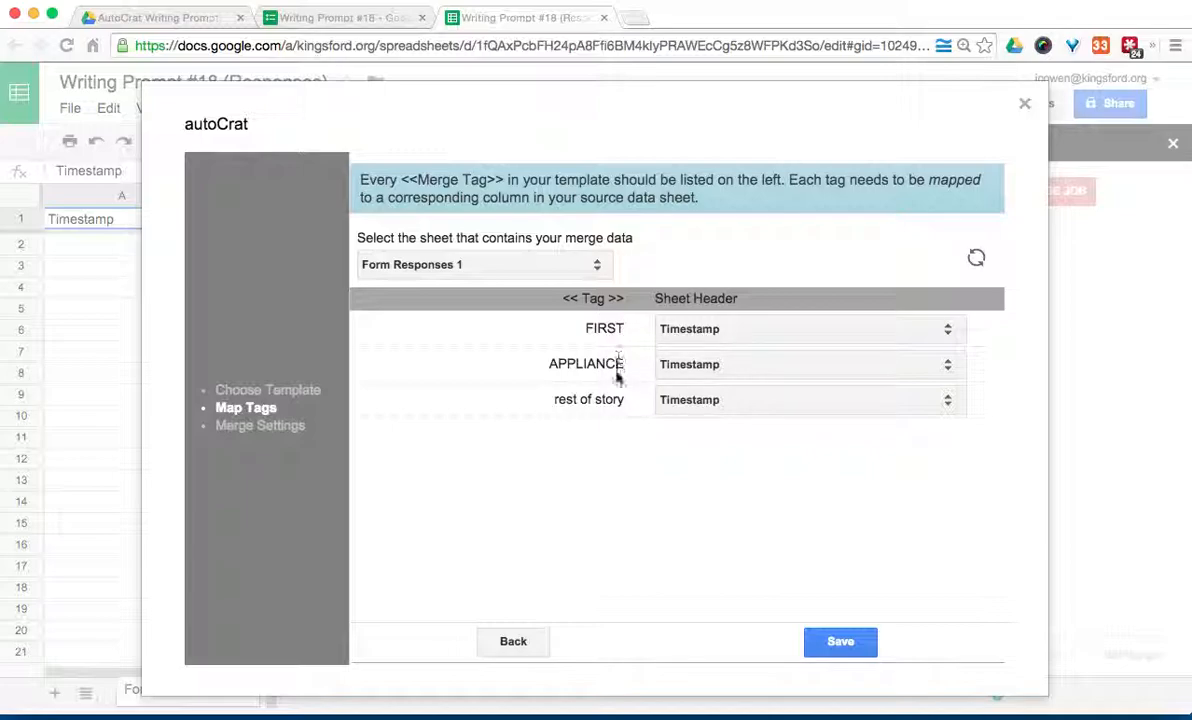
Step: Map FIRST to First Name, APPLIANCE to 'Name your favorite appliance?', rest of story to the travel question, and save
click(681, 330)
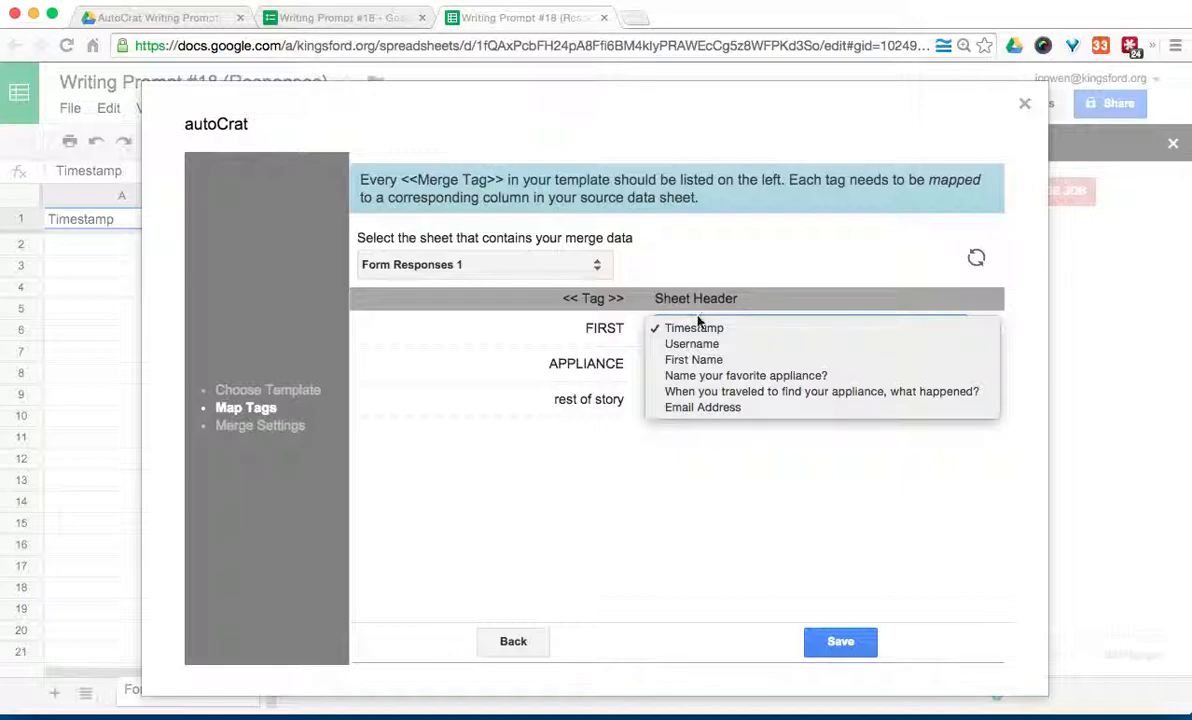
click(697, 358)
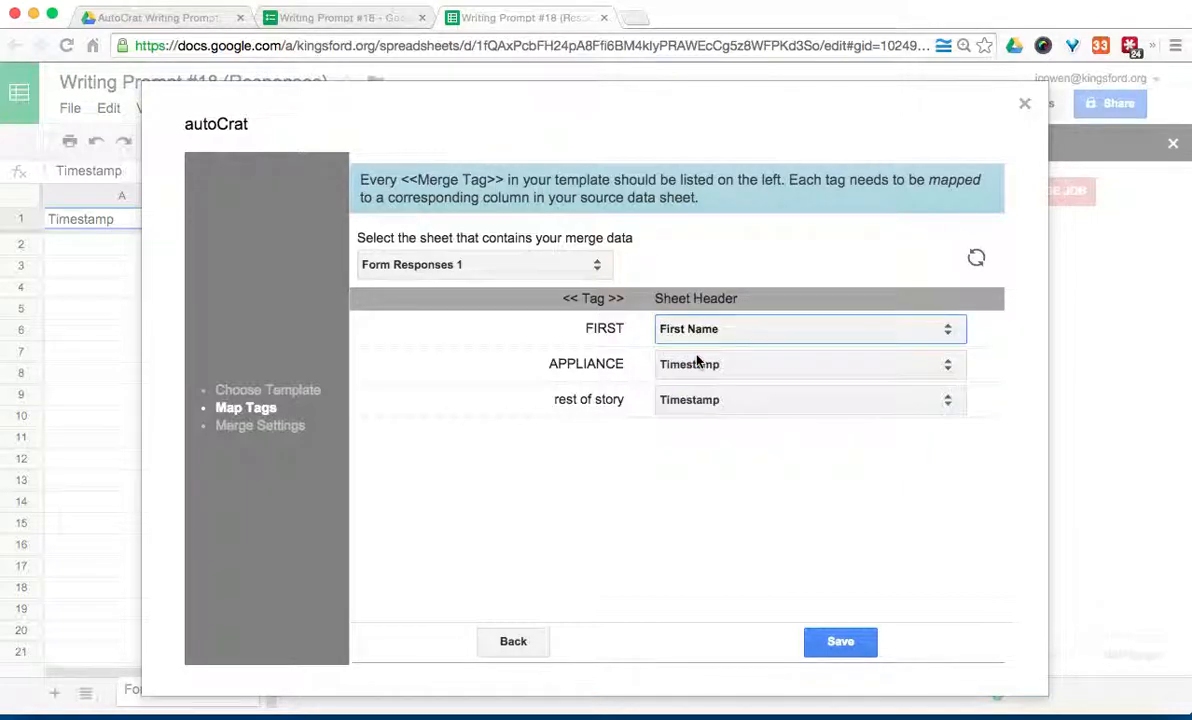
click(699, 366)
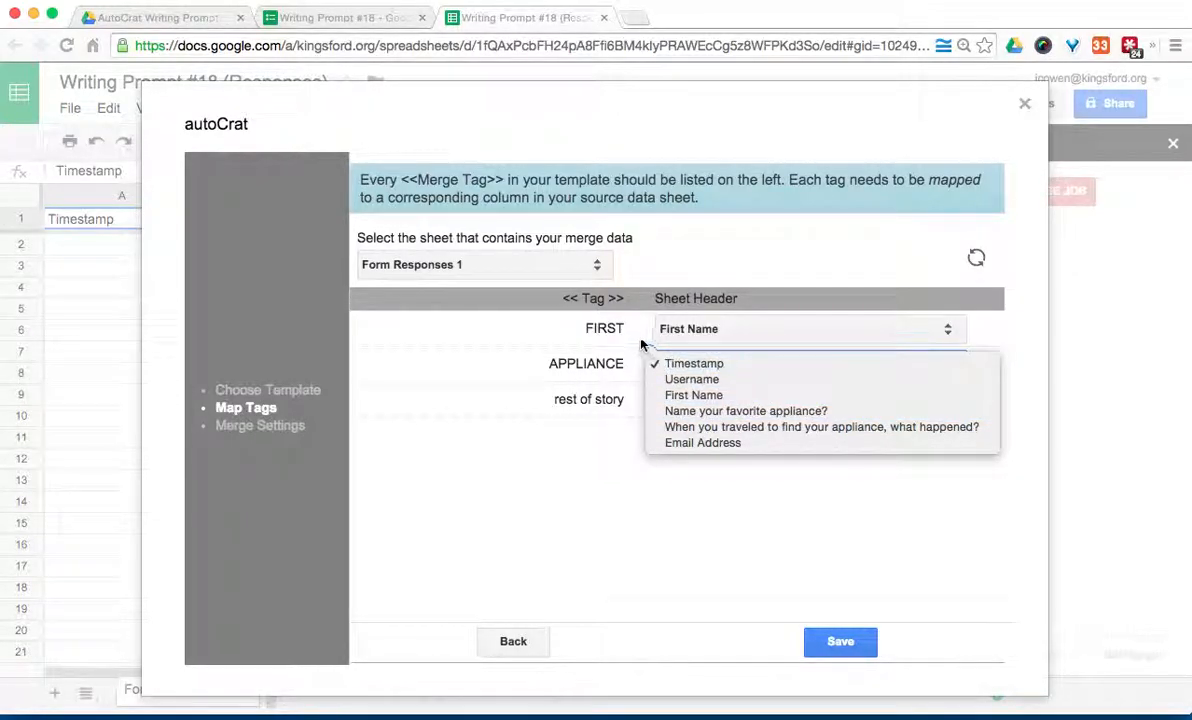
click(683, 411)
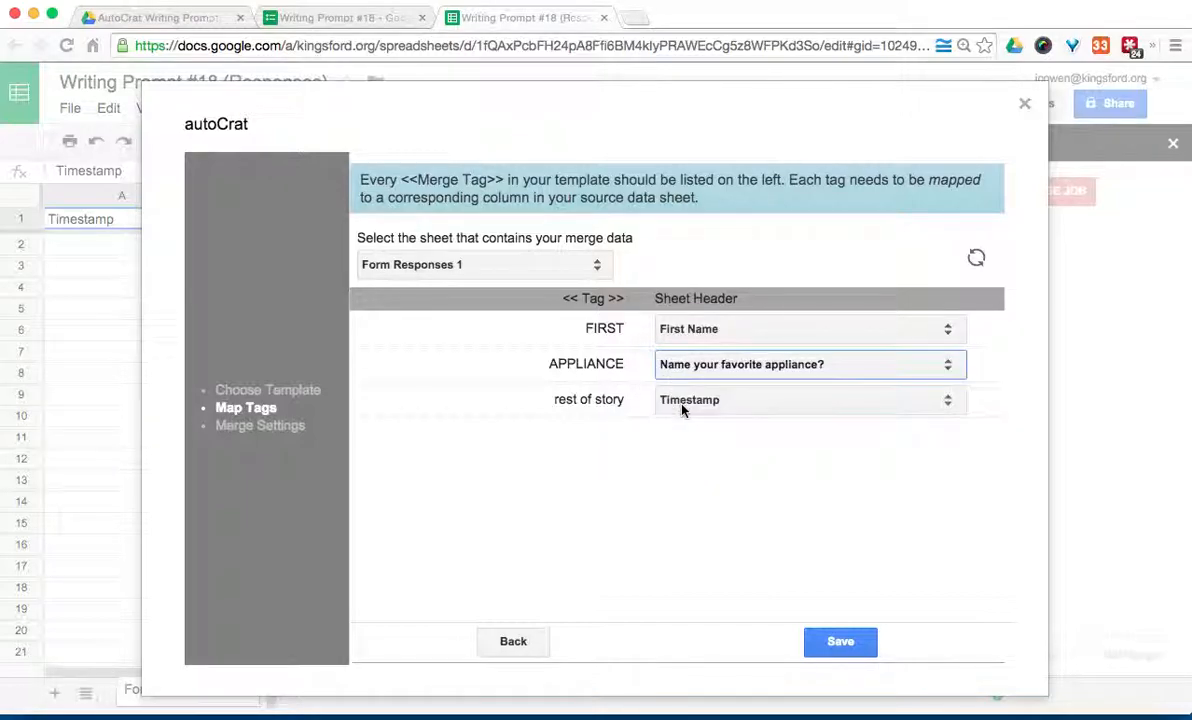
click(681, 410)
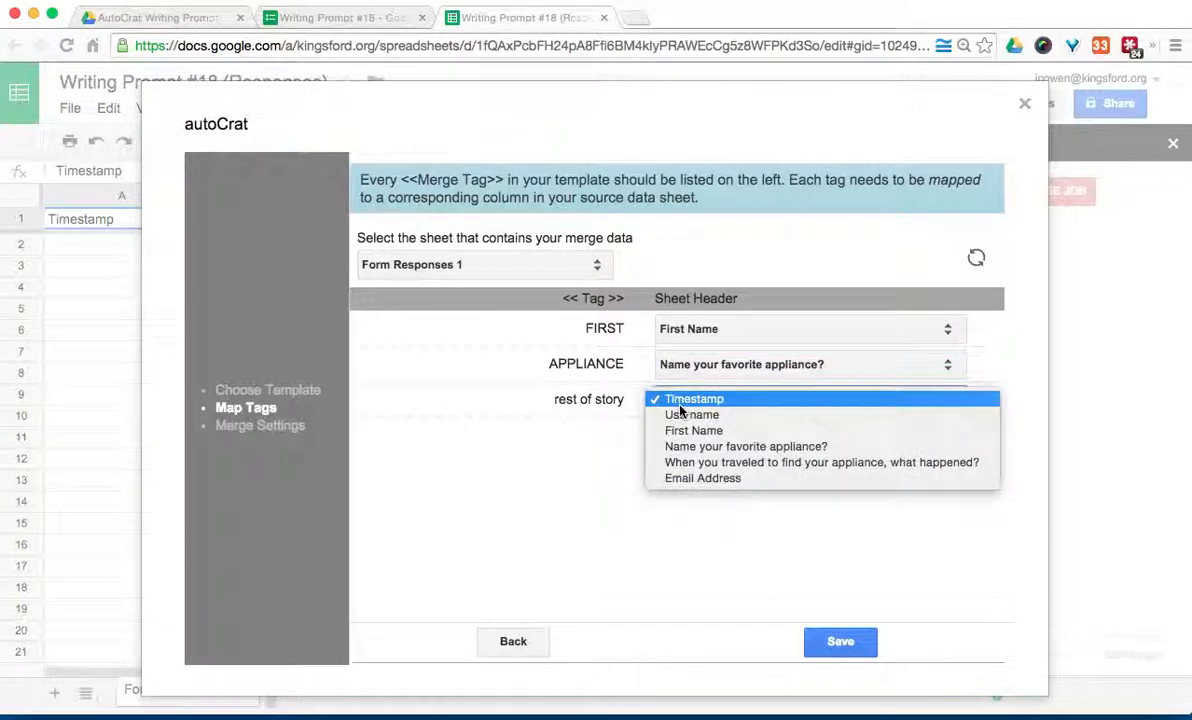
click(694, 467)
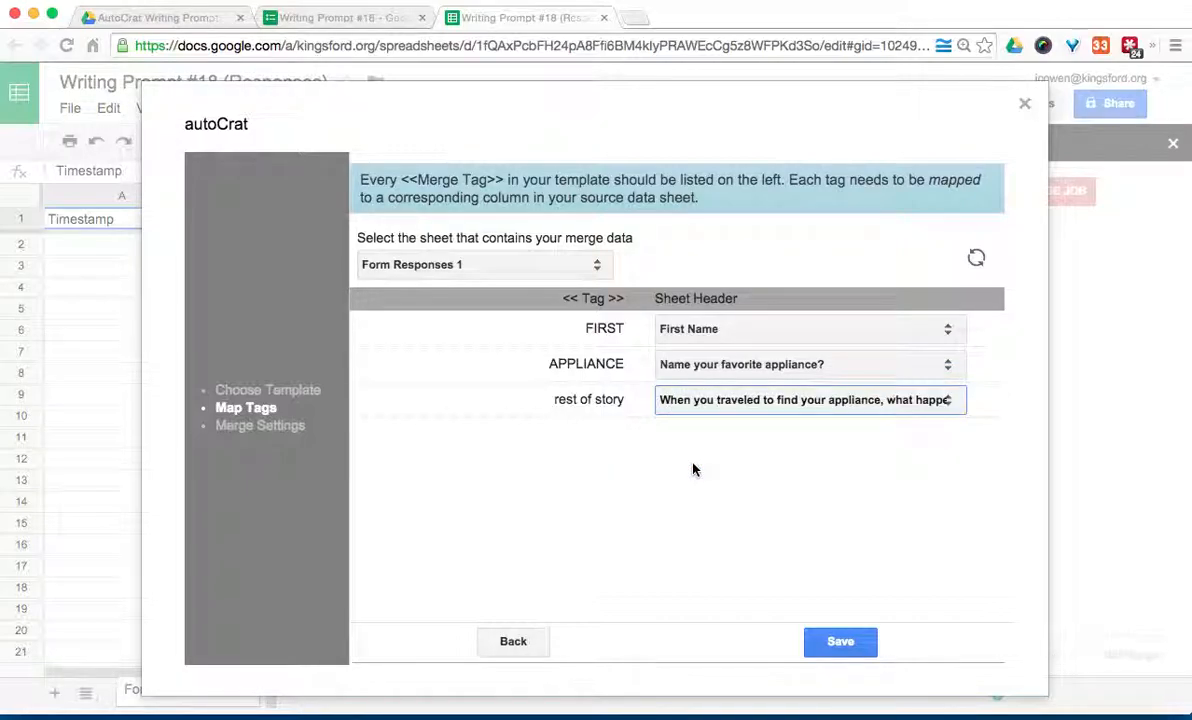
click(840, 641)
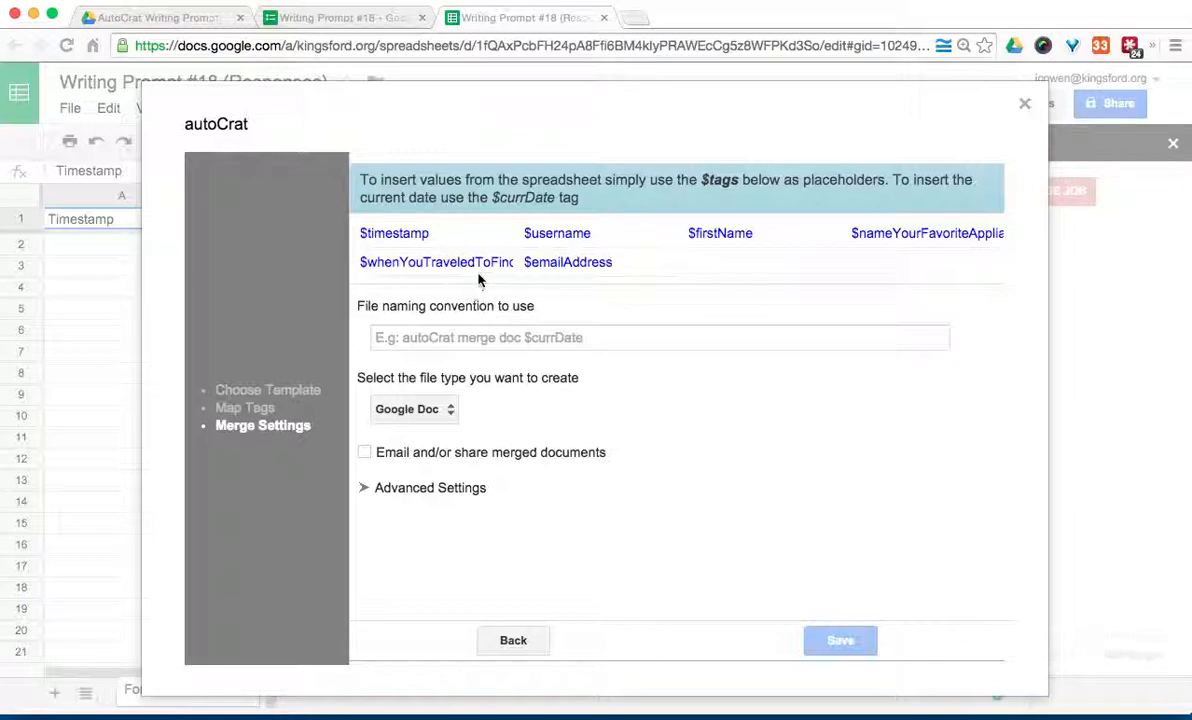
Step: Set the file naming convention to '$username $username', leaving Google Doc as the output type
drag(603, 237, 522, 235)
key(super+c)
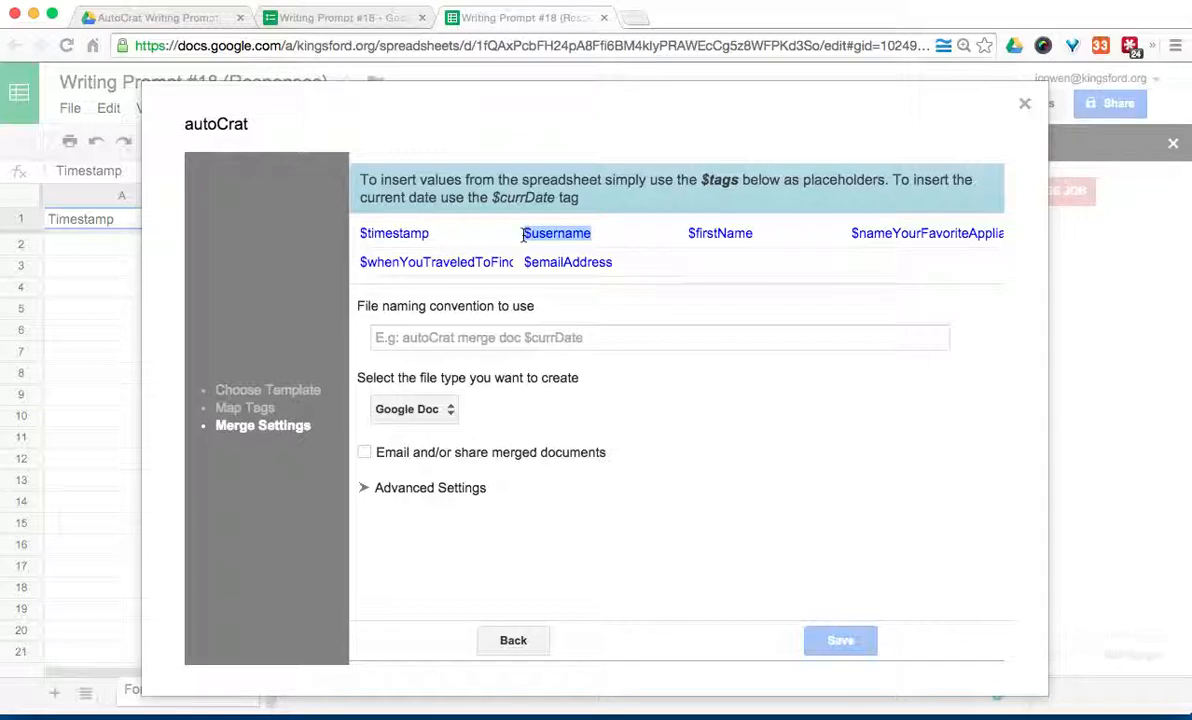
click(534, 341)
key(super+v)
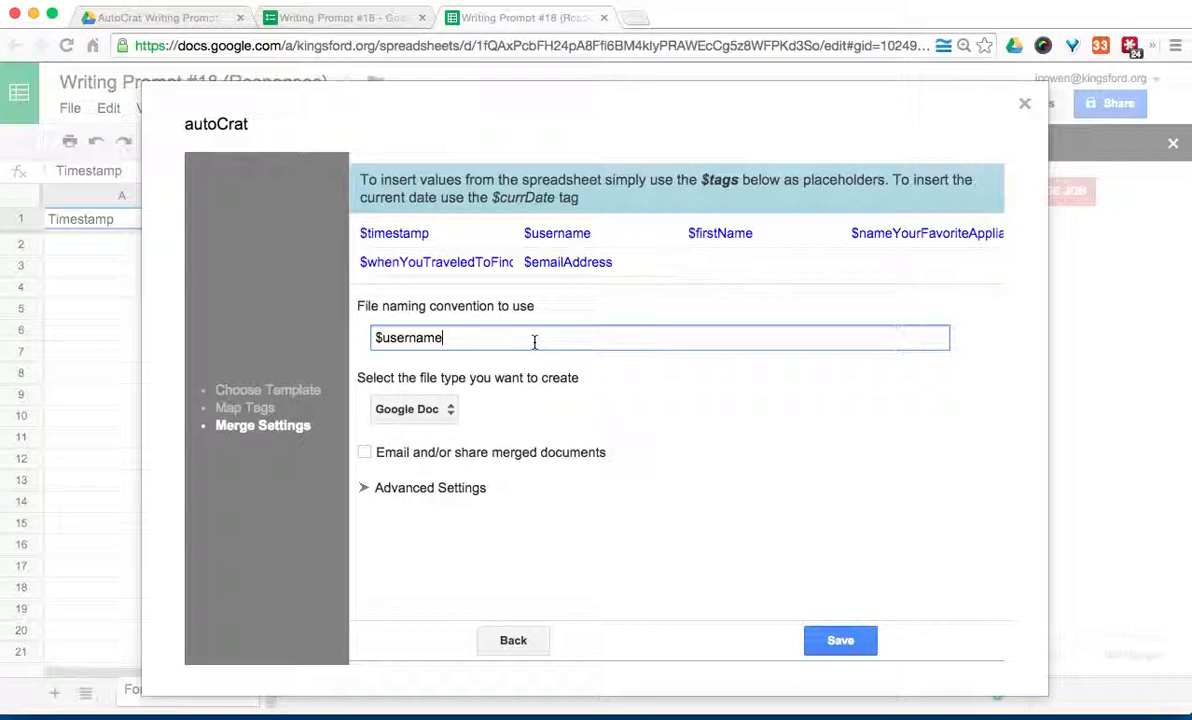
click(420, 233)
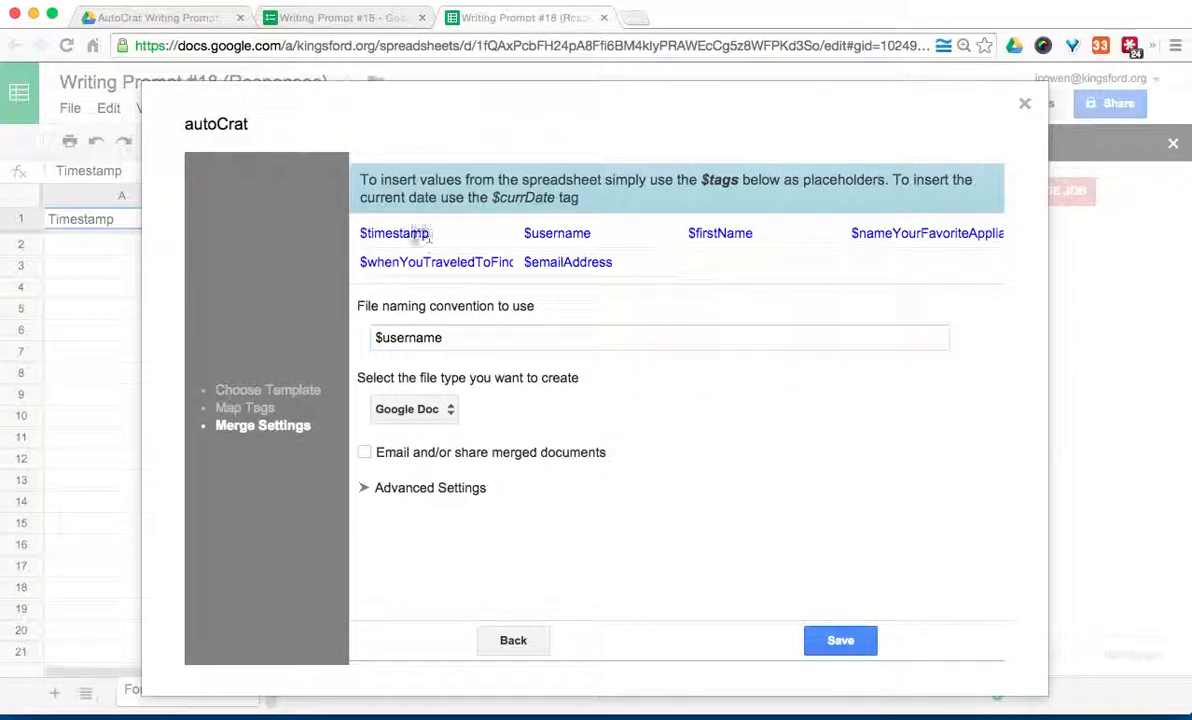
drag(420, 233, 356, 234)
click(337, 228)
click(498, 341)
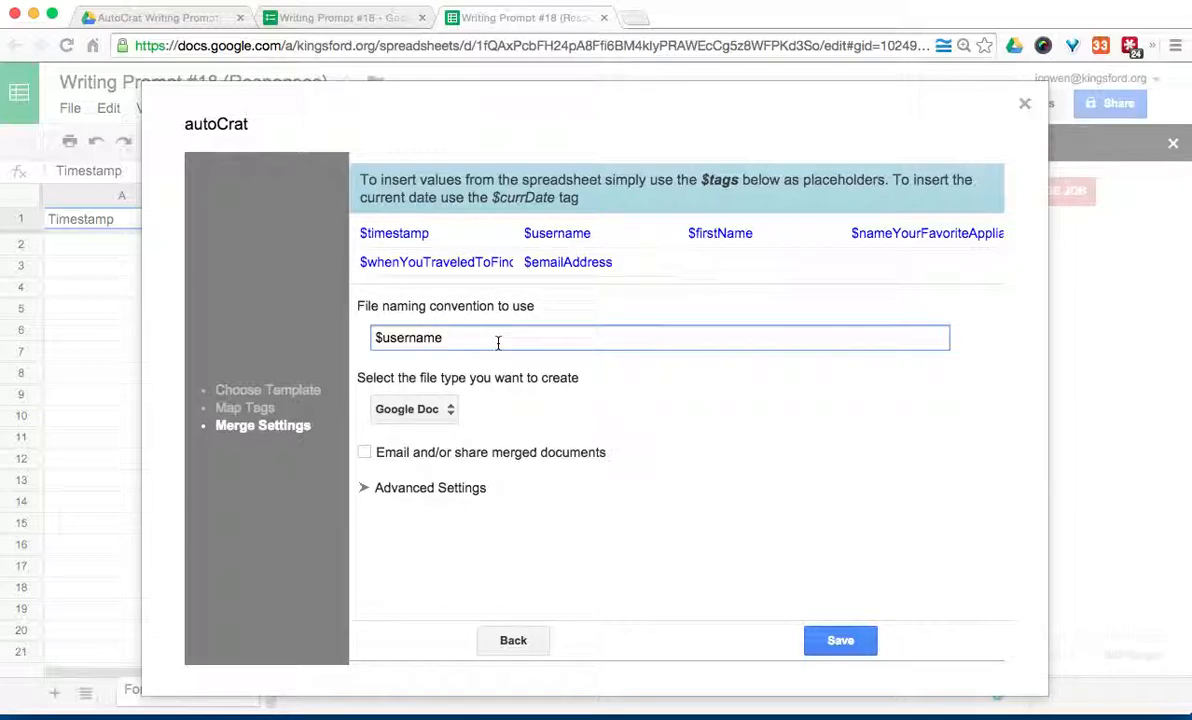
key(ctrl+v)
click(444, 408)
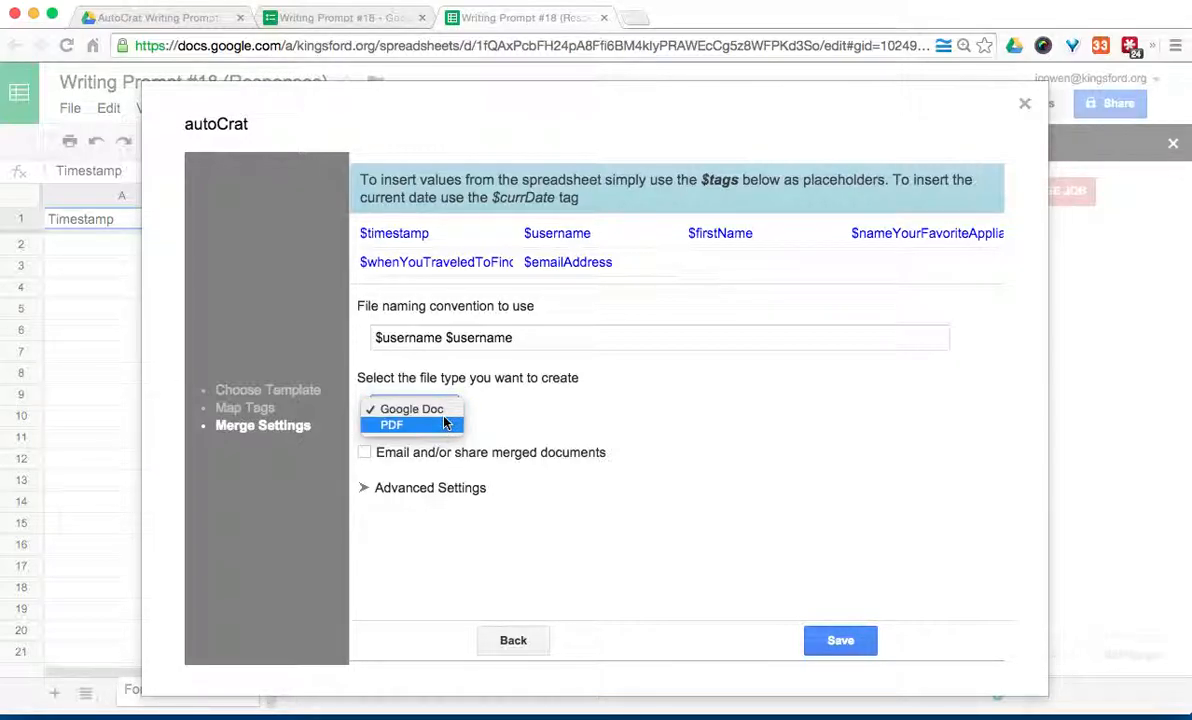
key(Escape)
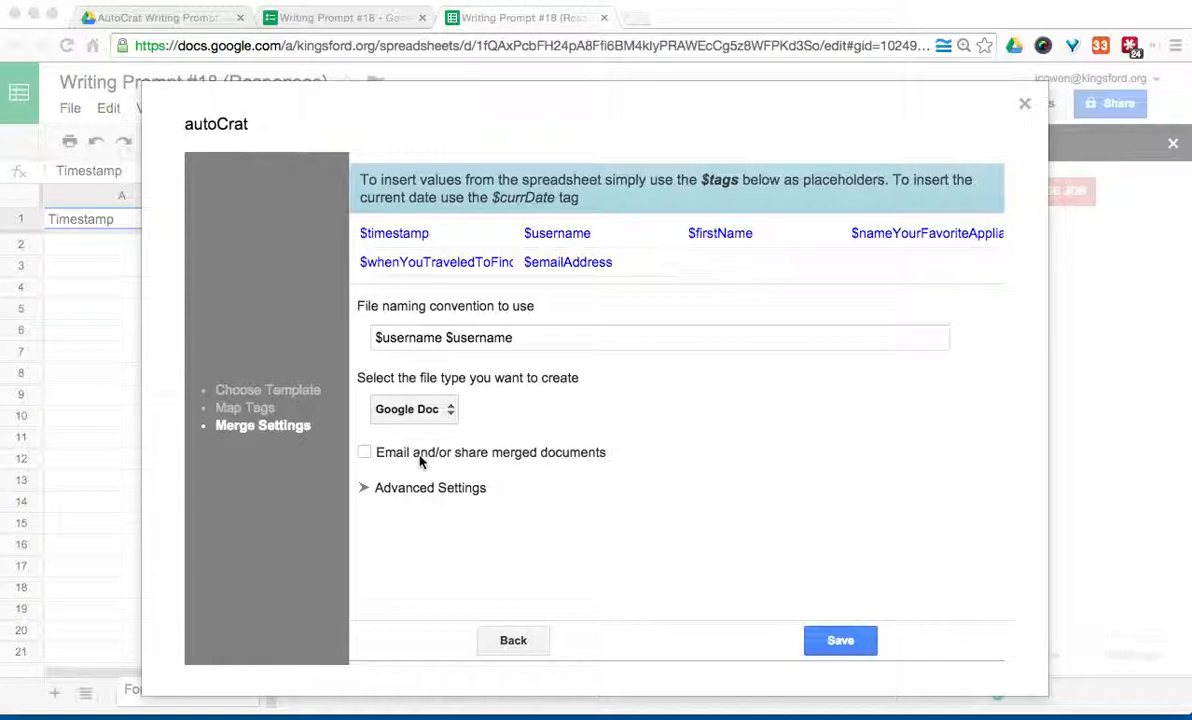
Step: Enable emailing and set recipients to $emailAddress plus one additional email address
click(364, 453)
scroll(364, 457, down, 2)
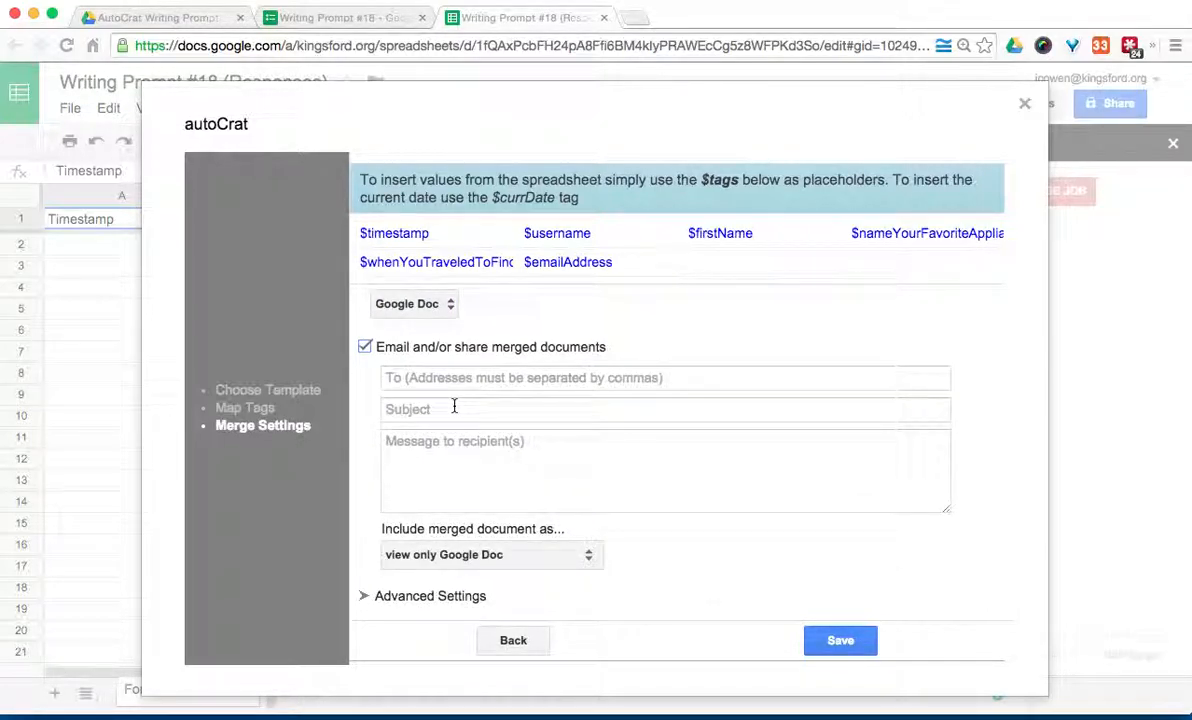
drag(612, 262, 519, 261)
key(ctrl+c)
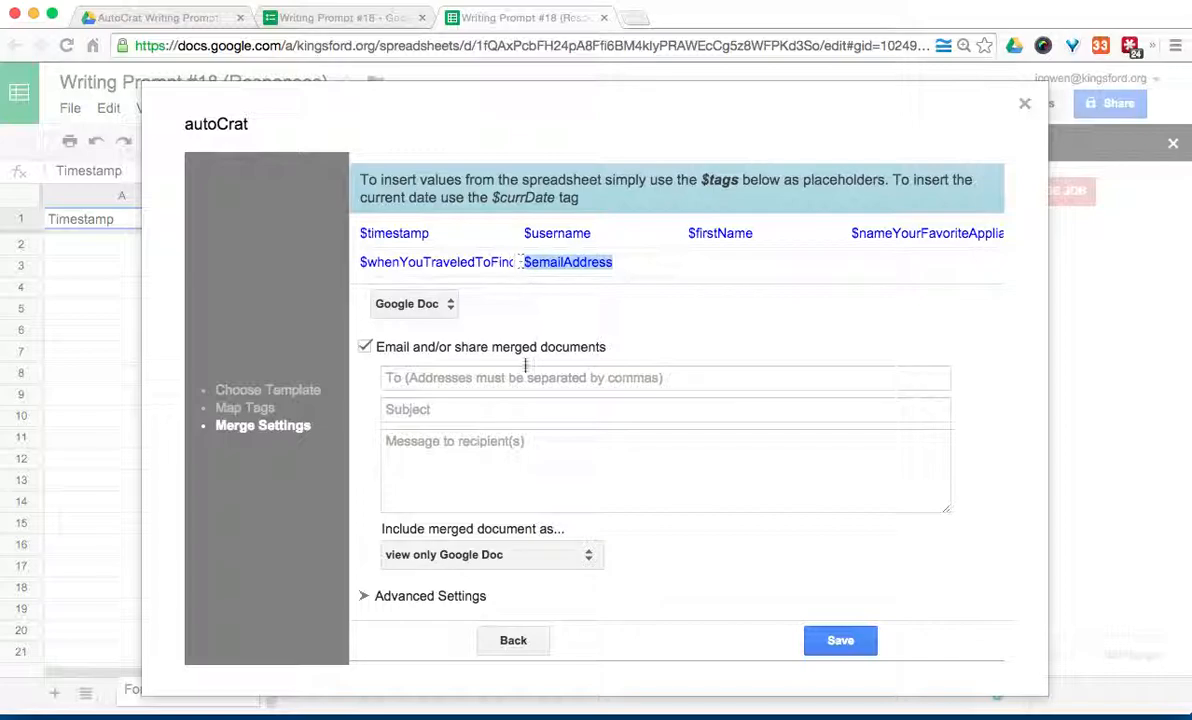
click(521, 380)
key(ctrl+v)
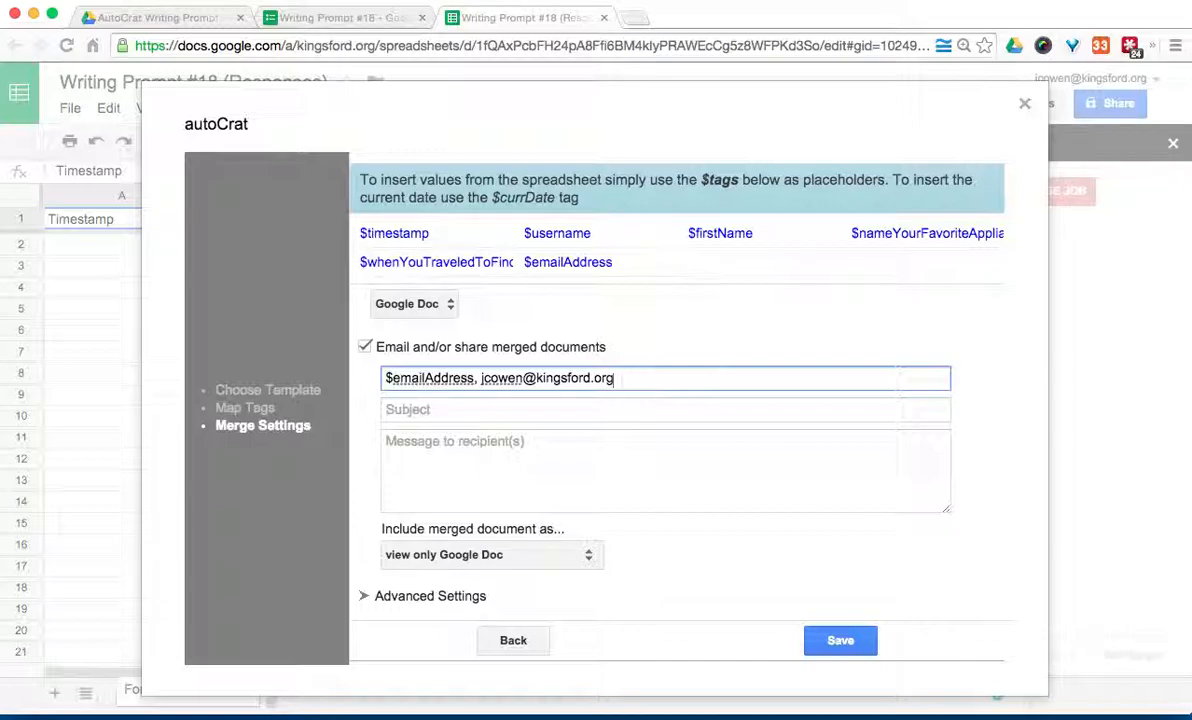
Step: Set the email subject to 'Writing Prompt 18' and the message to 'Hello $firstName!'
click(519, 415)
text(W)
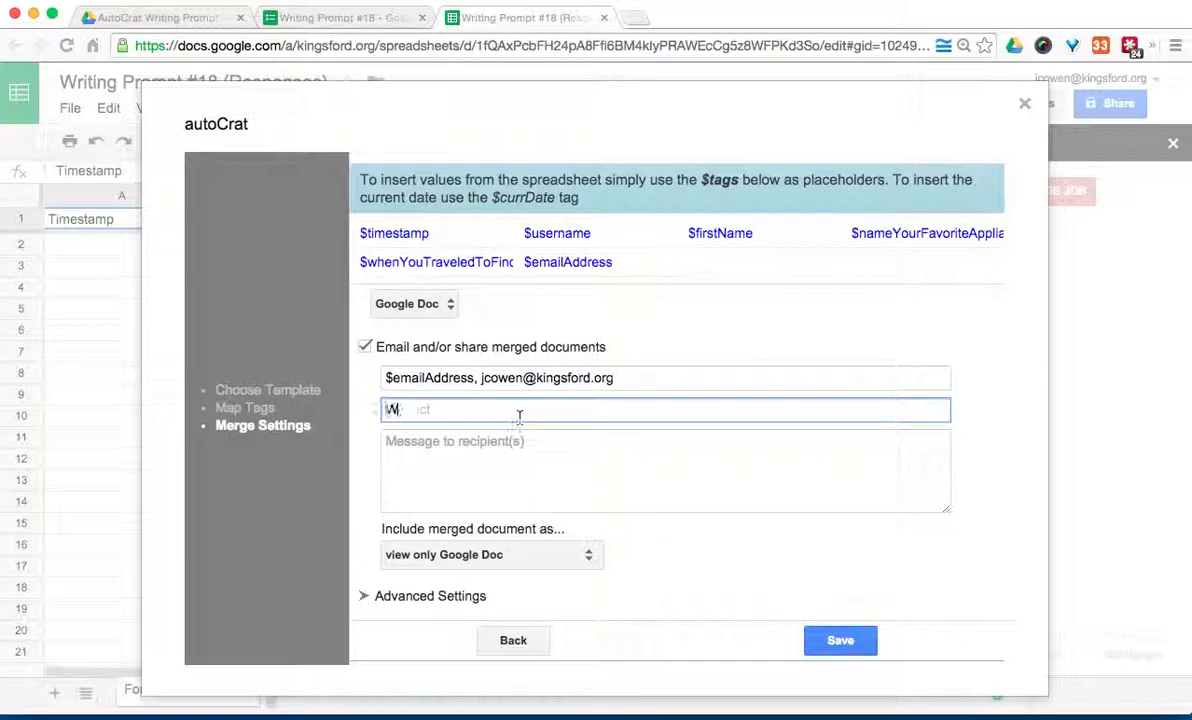
text(riting Prompt 18)
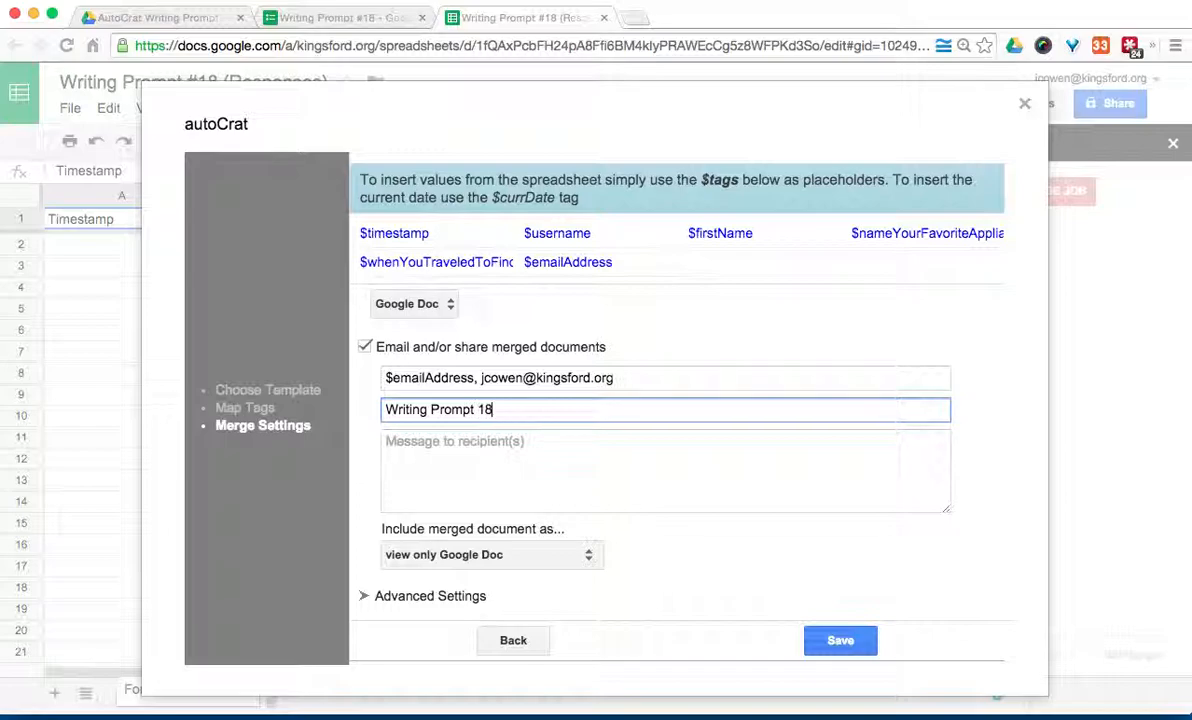
click(510, 483)
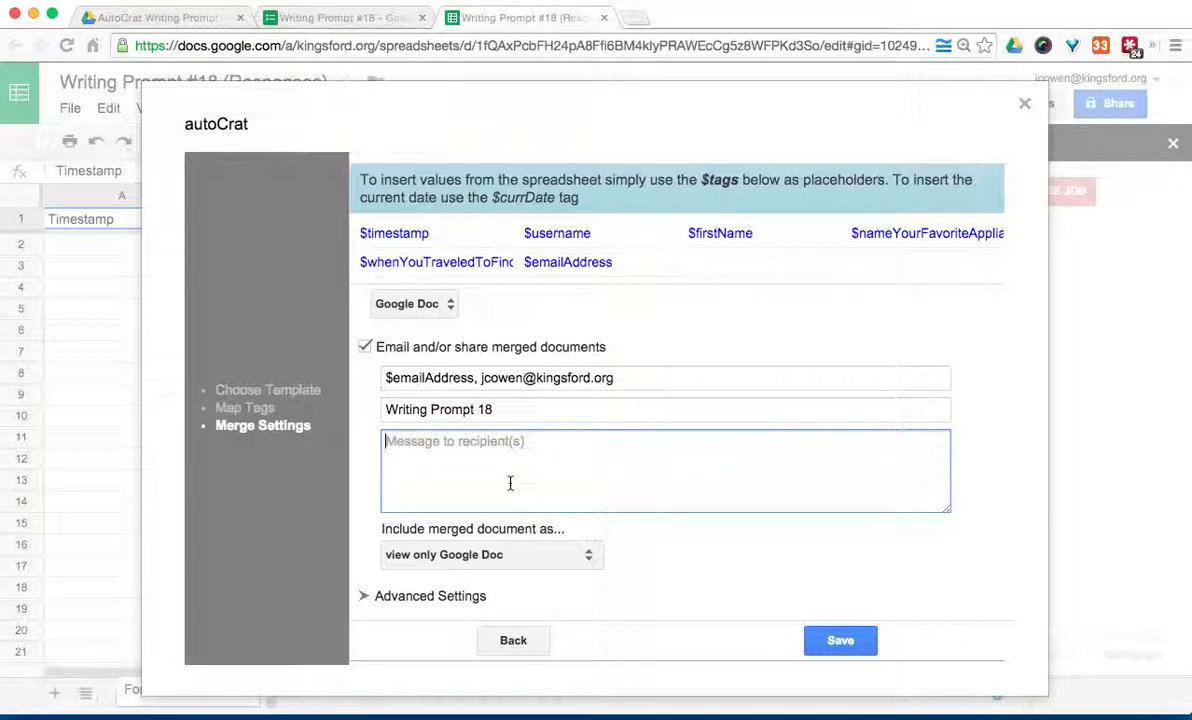
text(Hello!)
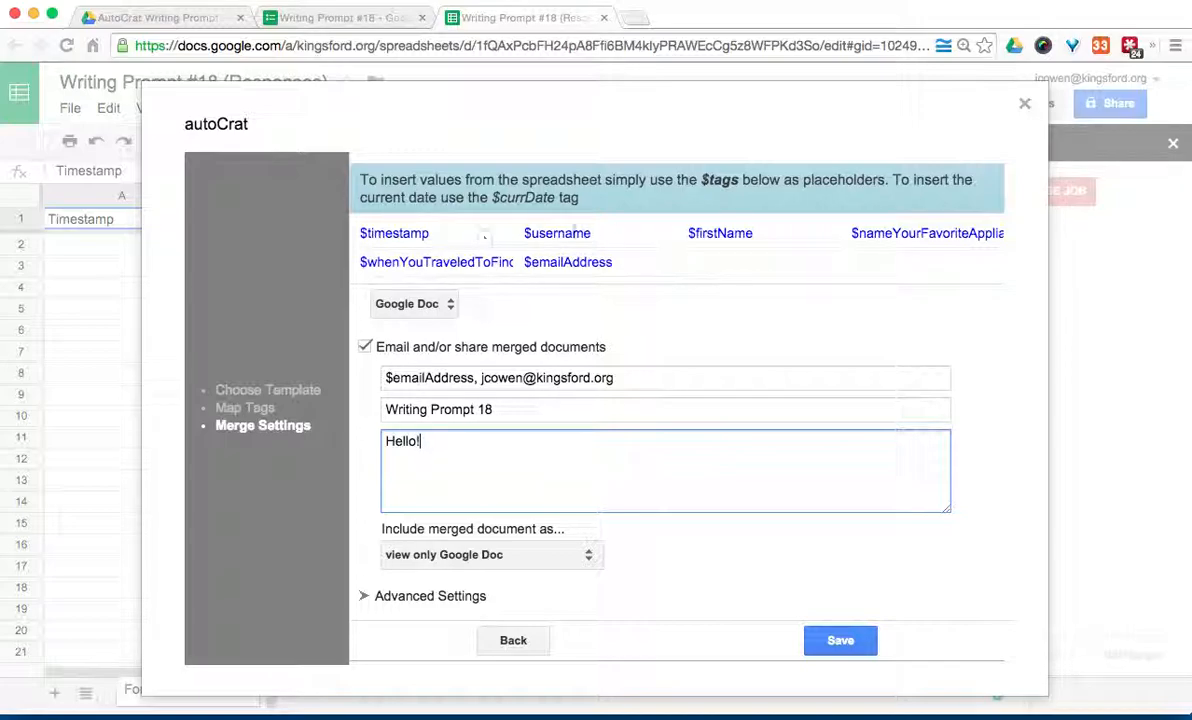
drag(756, 234, 645, 216)
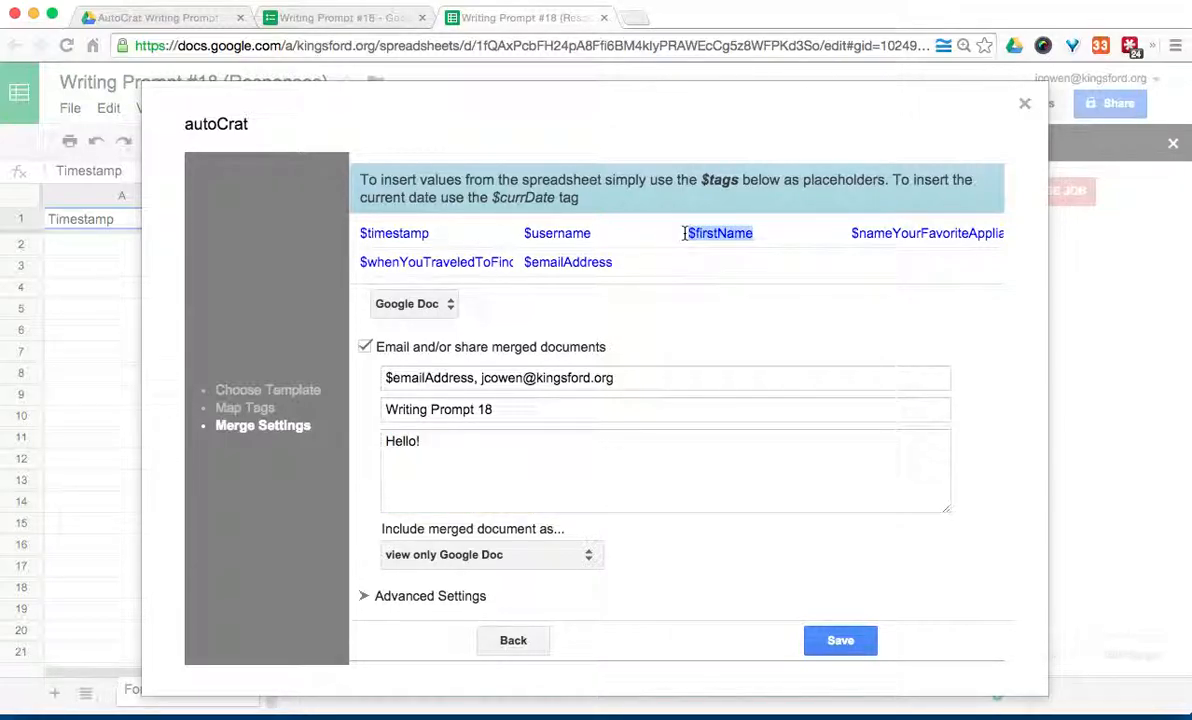
click(416, 440)
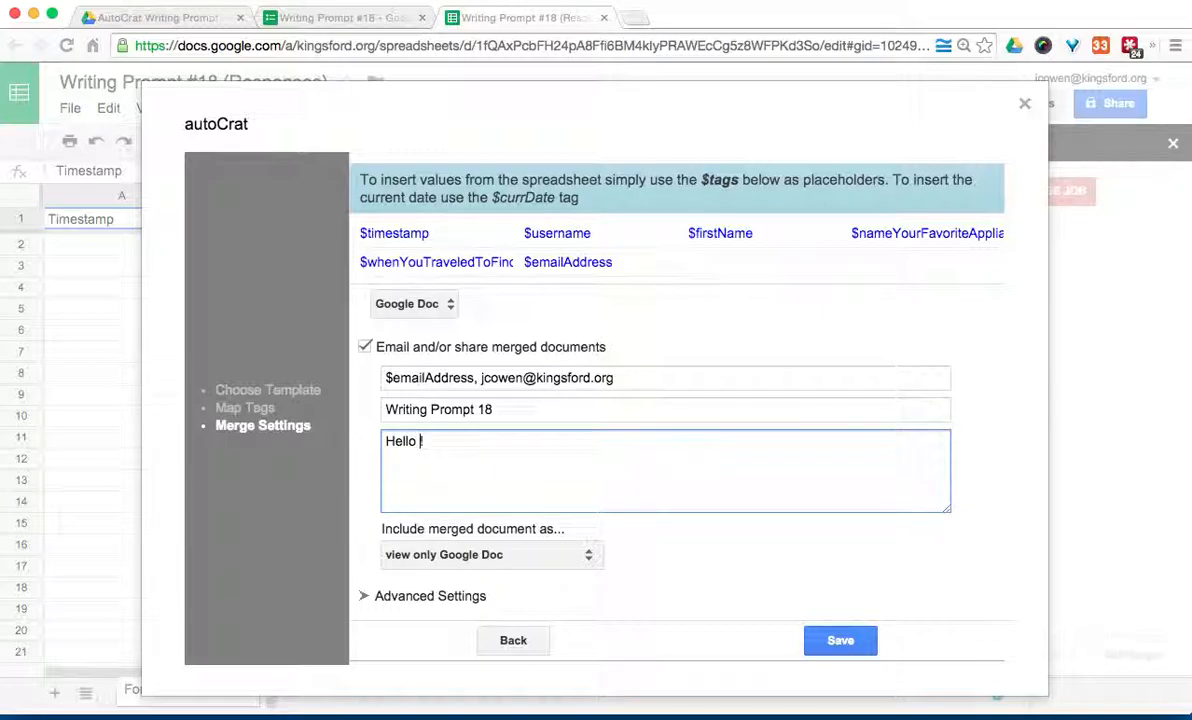
key(ctrl+v)
Step: Keep the view-only Google Doc attachment and expand Advanced Settings
click(483, 557)
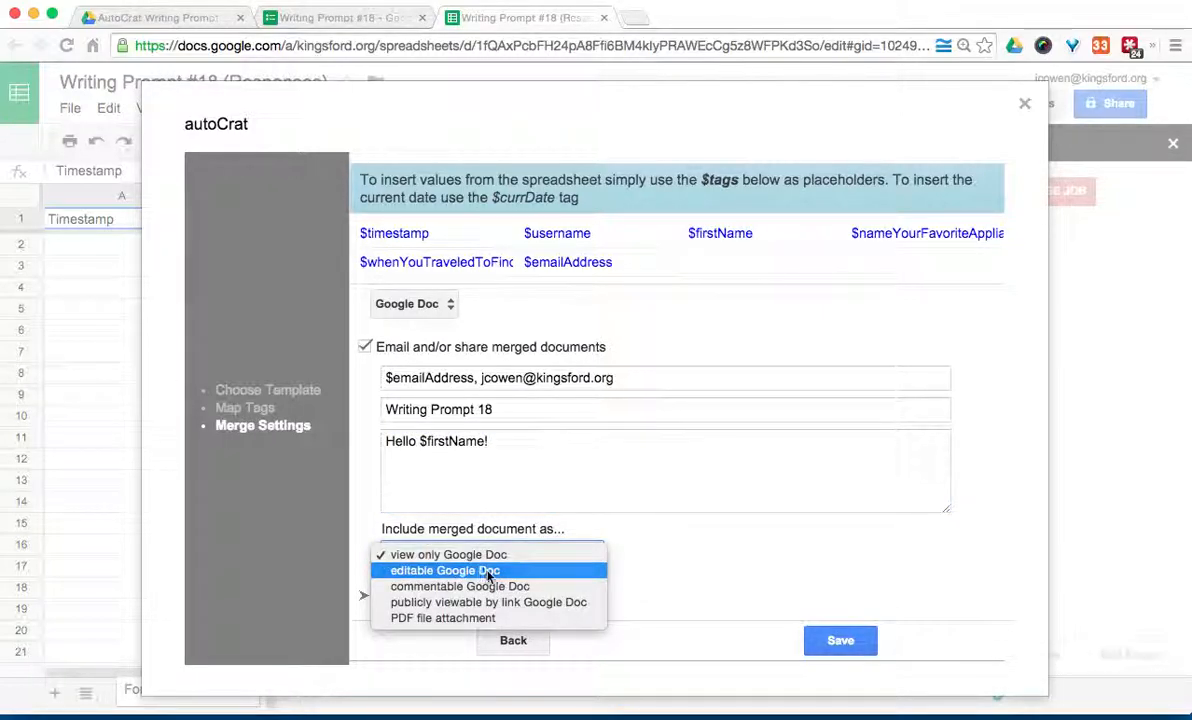
click(620, 572)
click(442, 600)
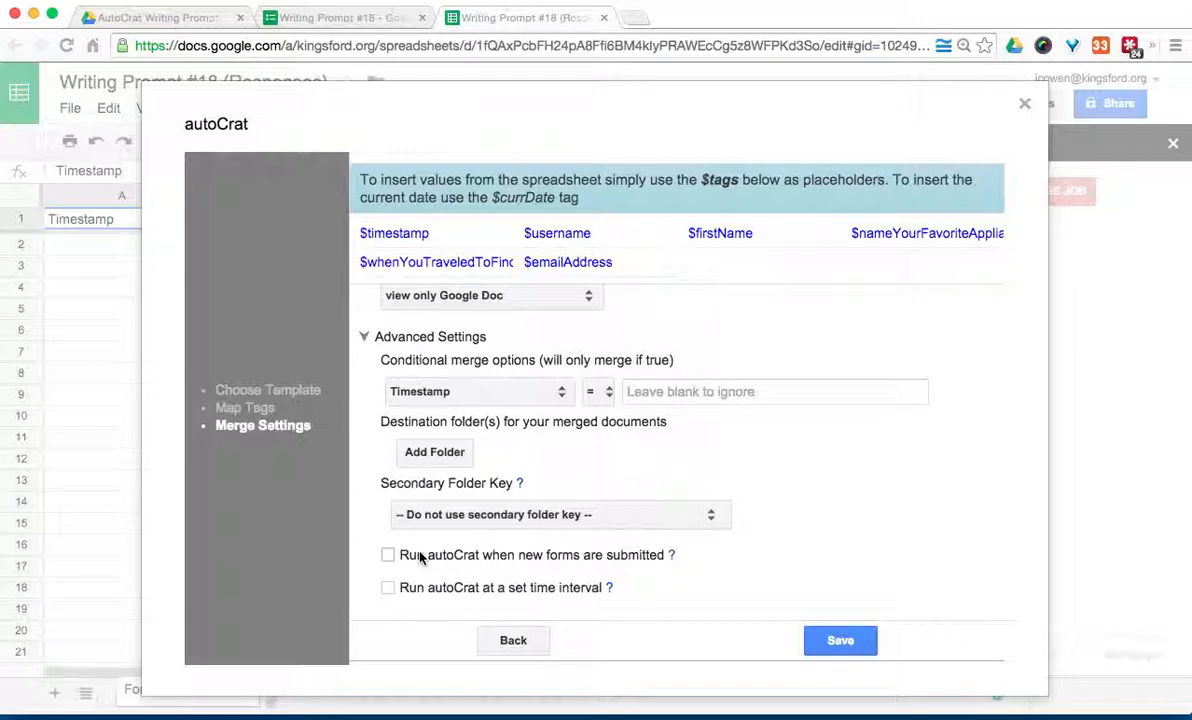
Step: Add AutoCrat Writing Prompt as the destination folder for merged Docs and save the job
click(440, 463)
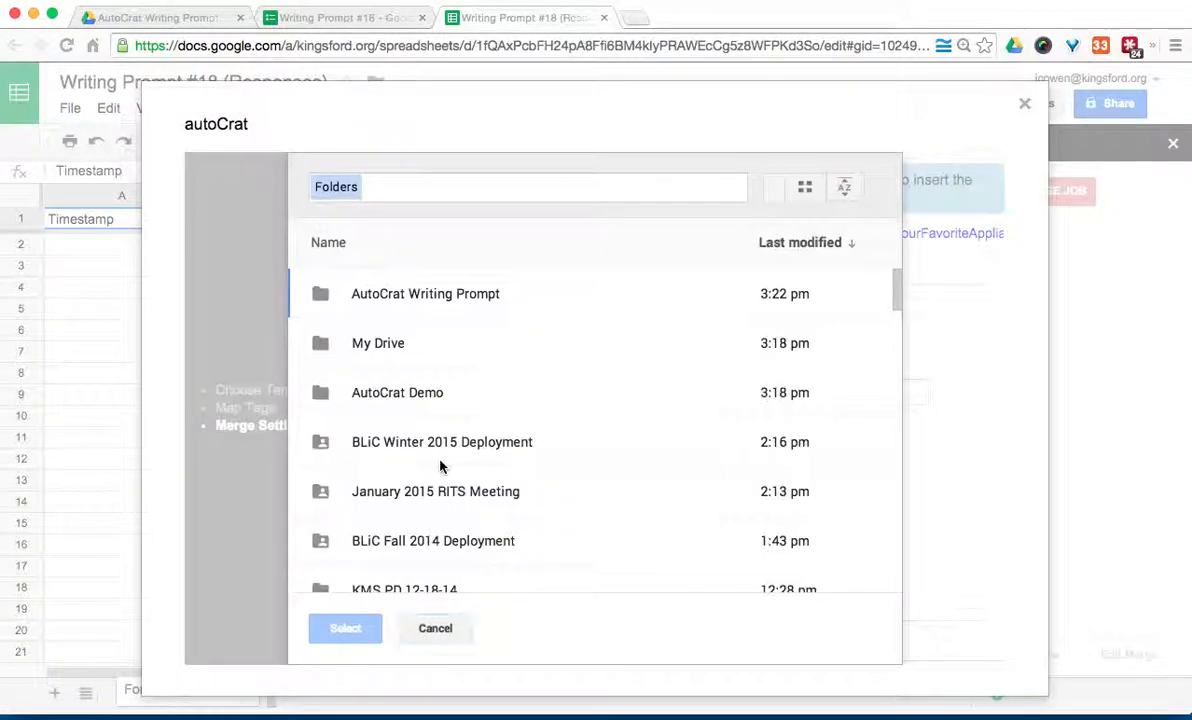
click(400, 285)
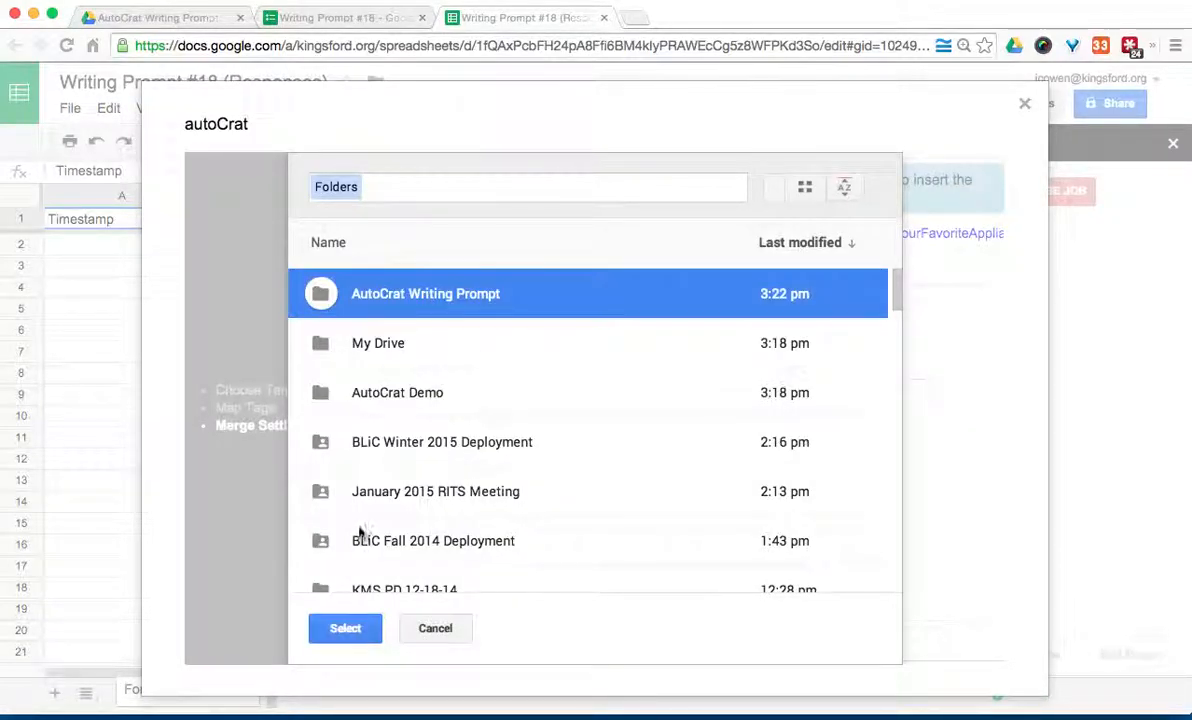
click(345, 627)
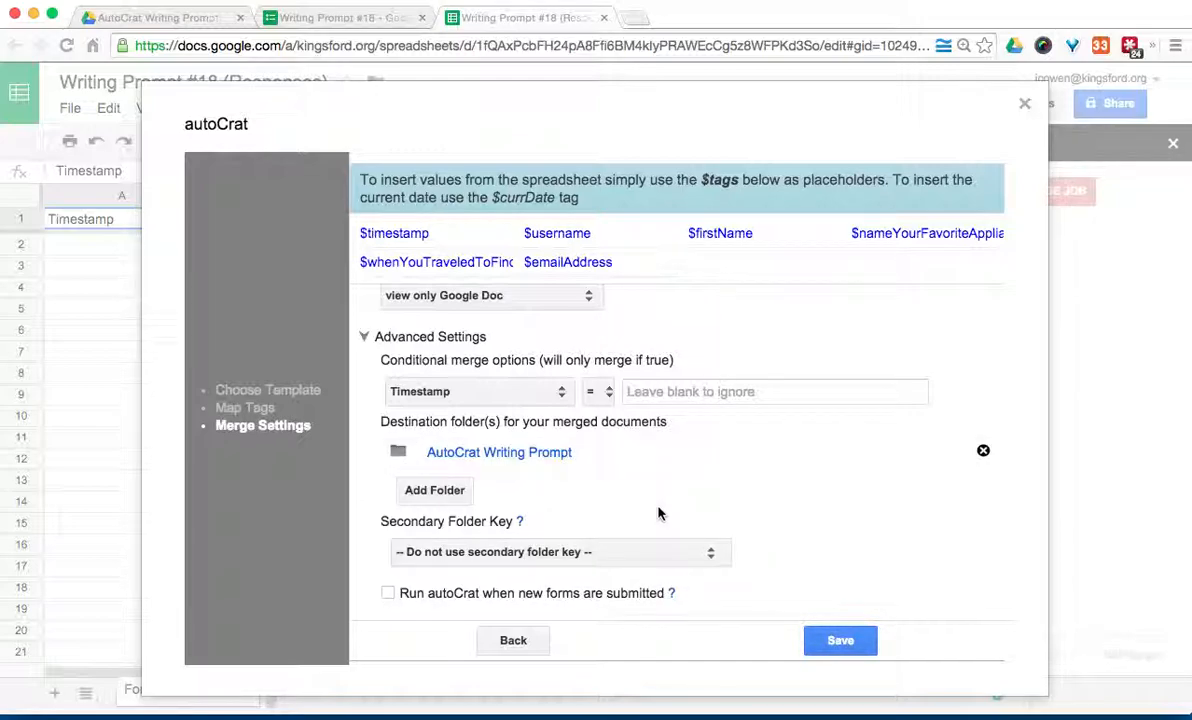
scroll(659, 514, down, 1)
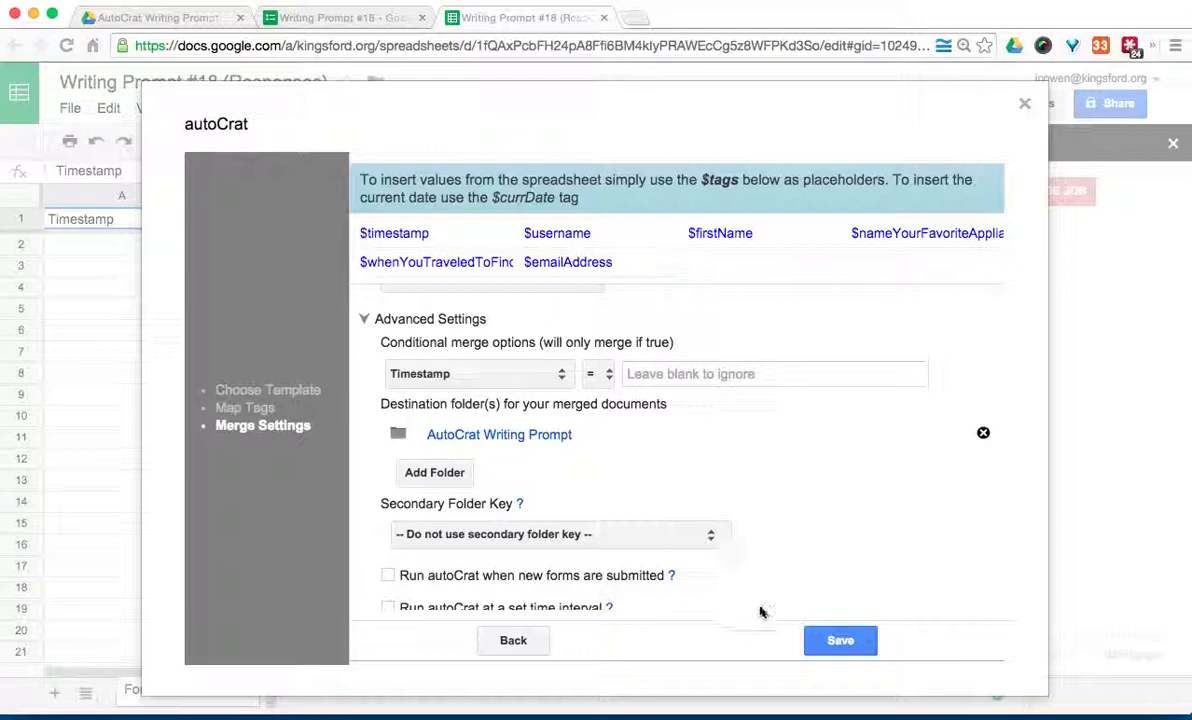
click(823, 640)
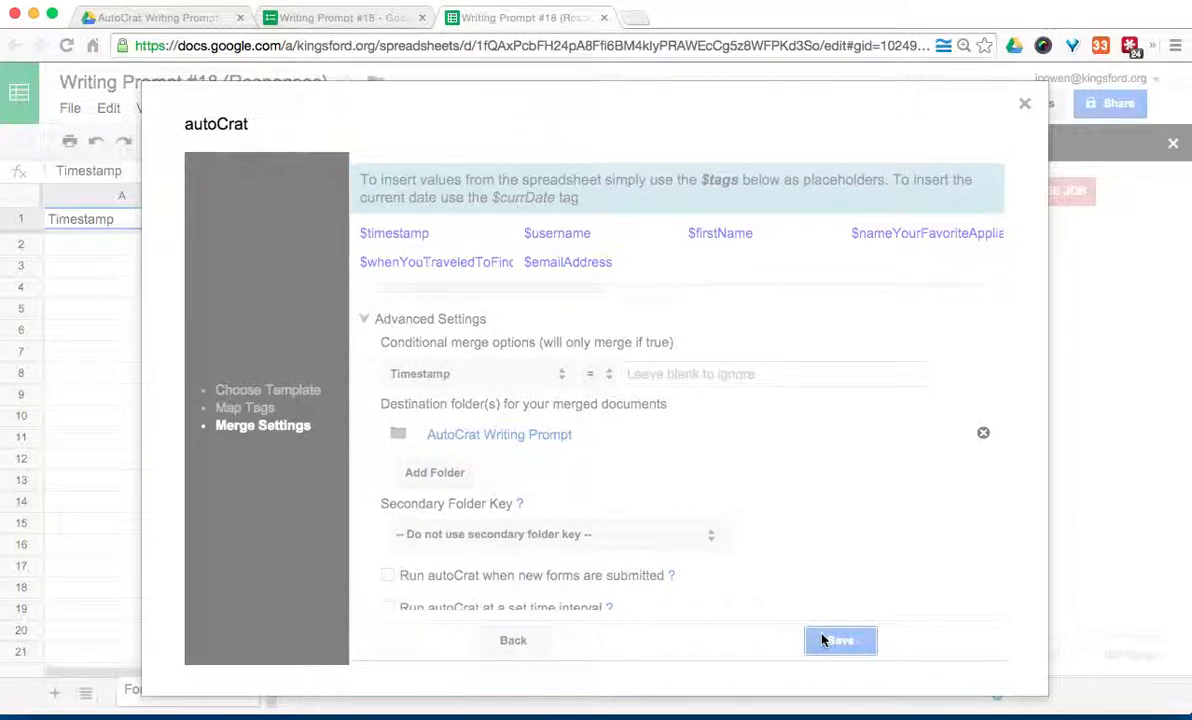